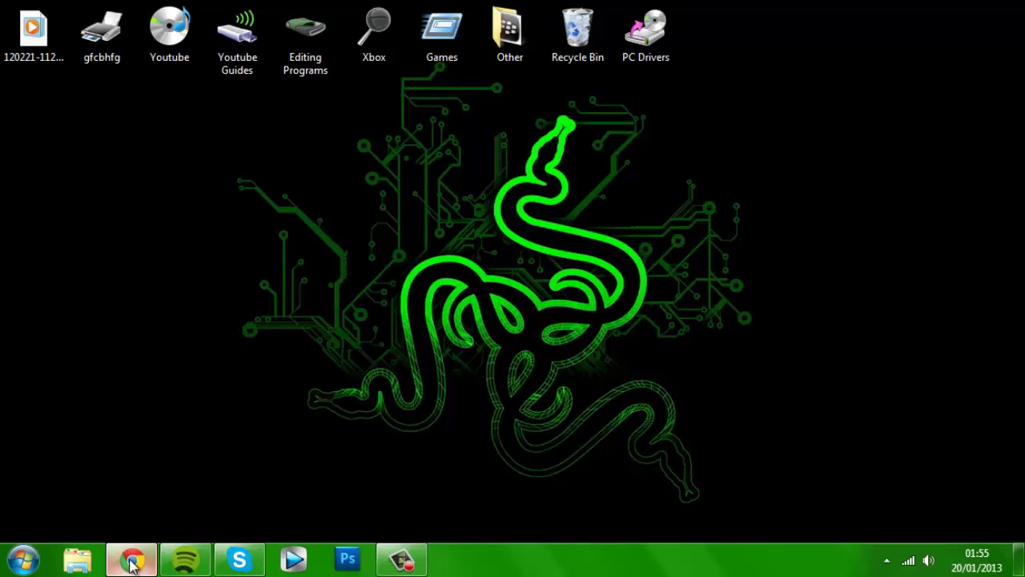
mouse_move(132, 559)
left_click(387, 272)
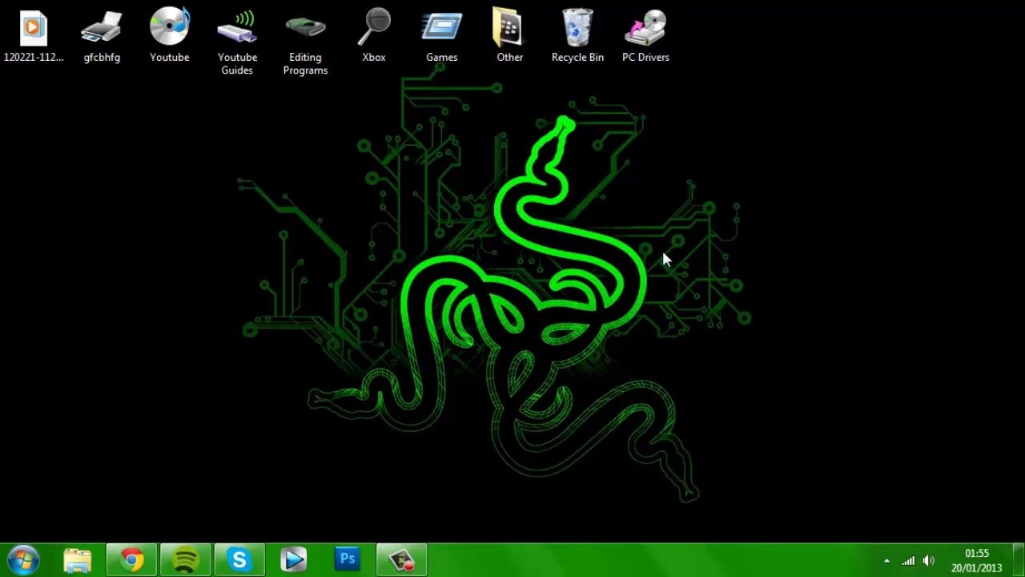
left_click_drag(661, 213, 230, 352)
left_click_drag(364, 229, 599, 378)
left_click(135, 556)
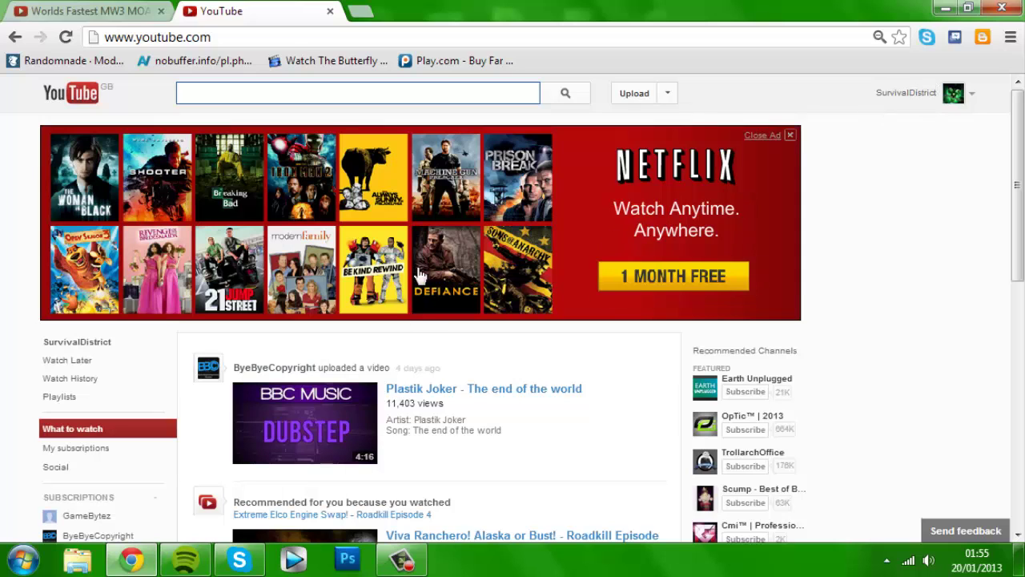
left_click(635, 94)
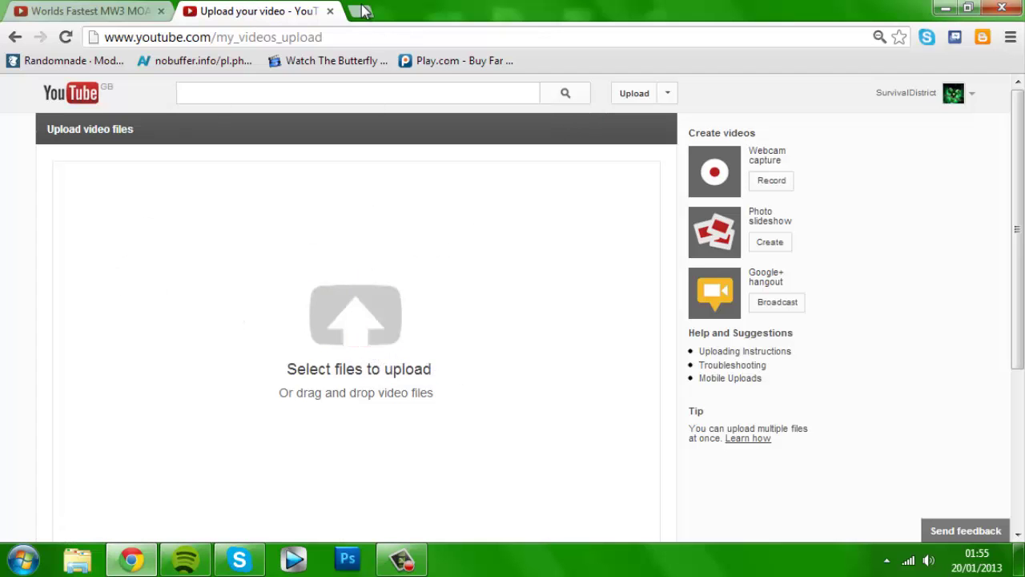
left_click(346, 325)
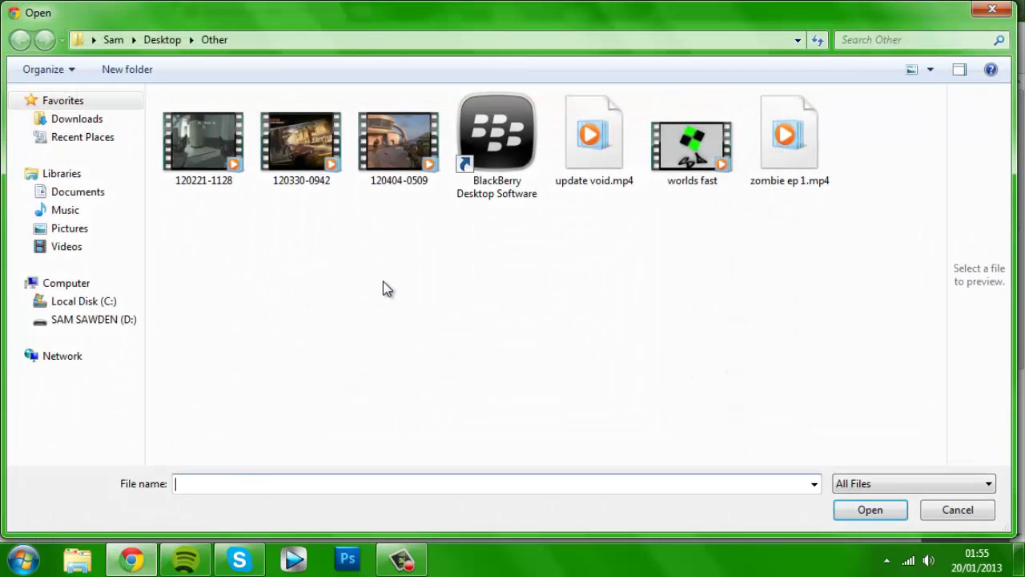
left_click(479, 260)
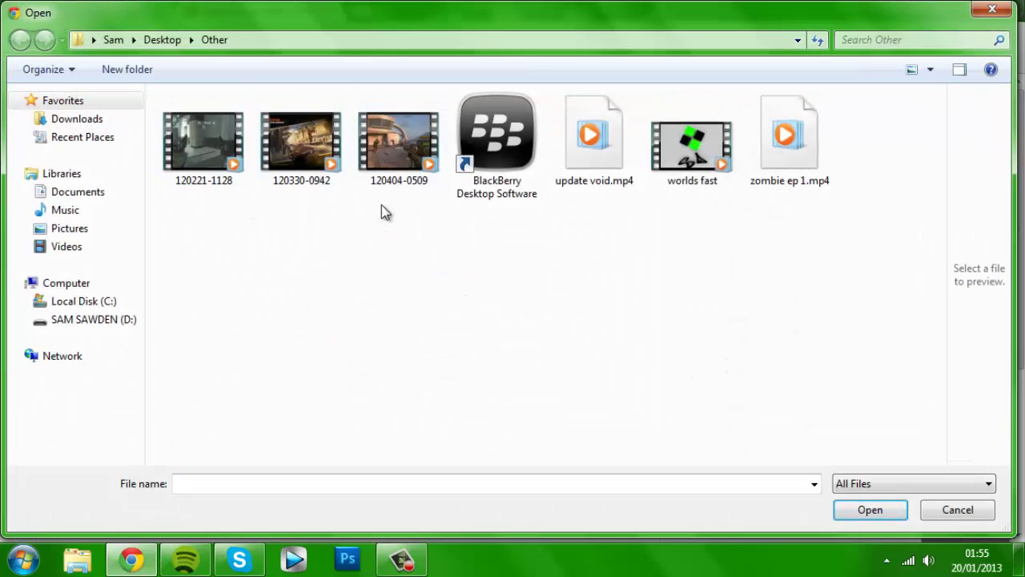
left_click(297, 142)
double_click(297, 142)
Remove all prefilled tags and clear the default description from the uploading video's details
scroll(259, 252, "down", 10)
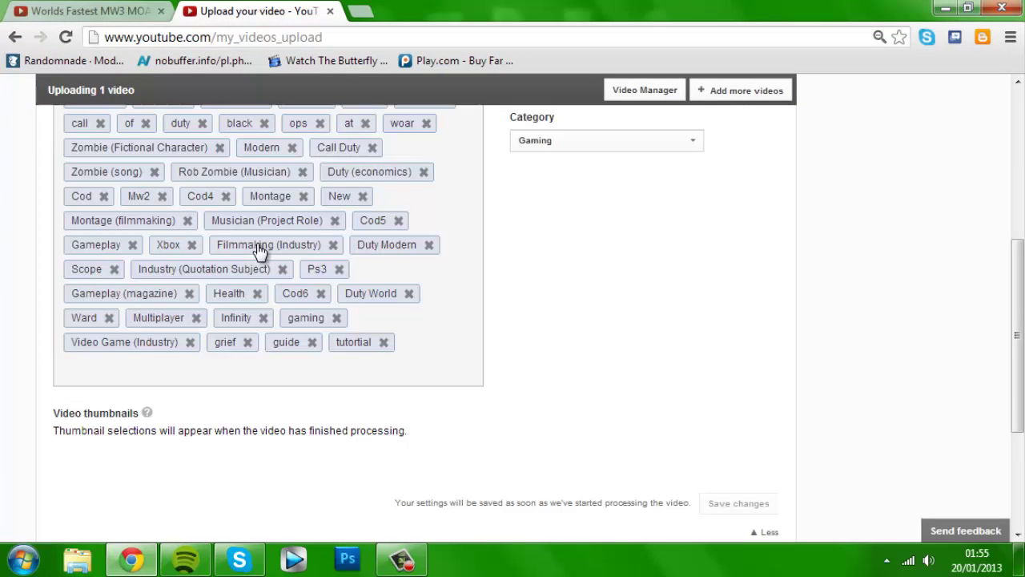
left_click(410, 332)
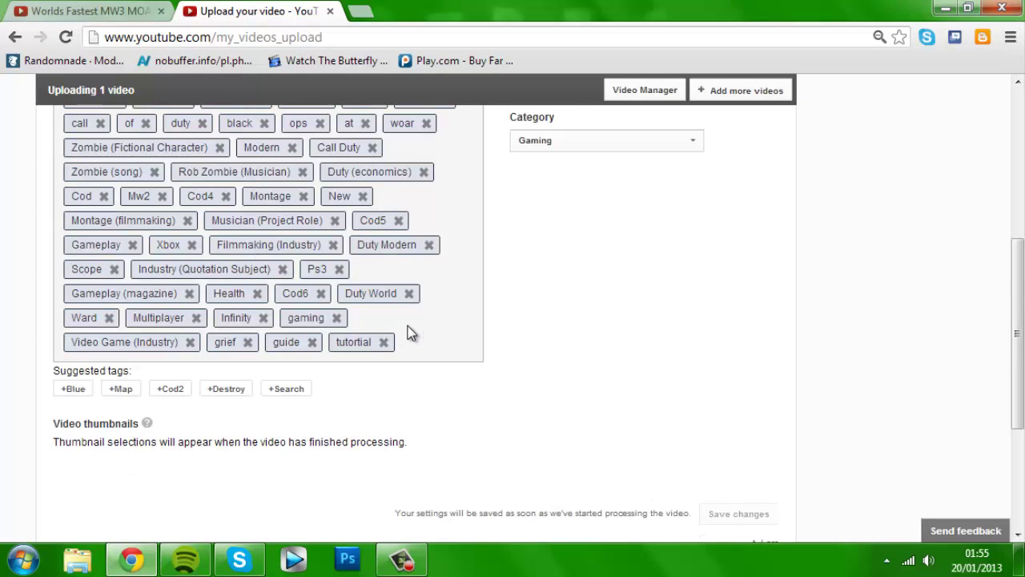
left_click(366, 348)
key("ctrl+a")
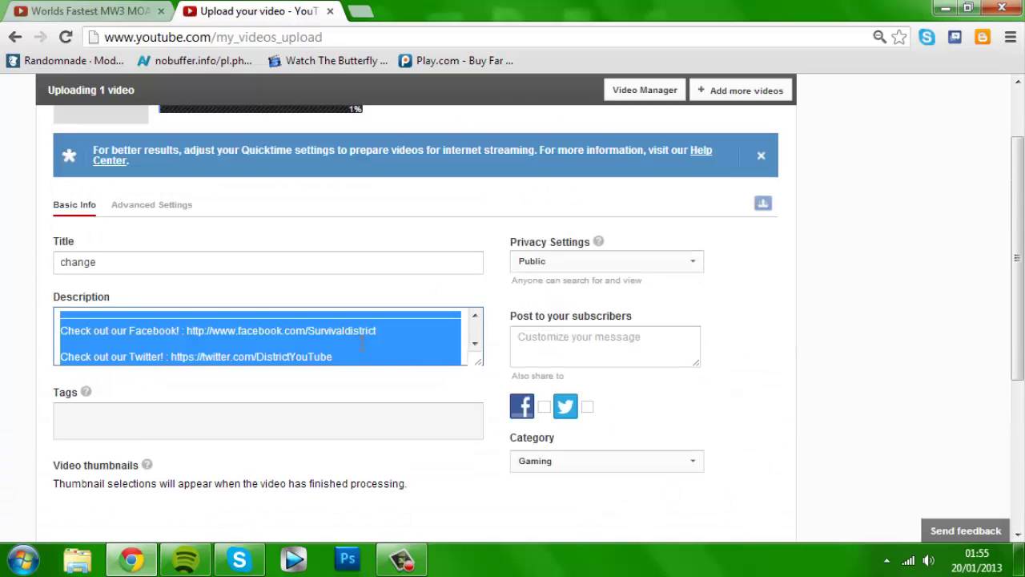
key("BackSpace")
Clear the prefilled title of the uploading video
left_click(233, 262)
key("ctrl+a")
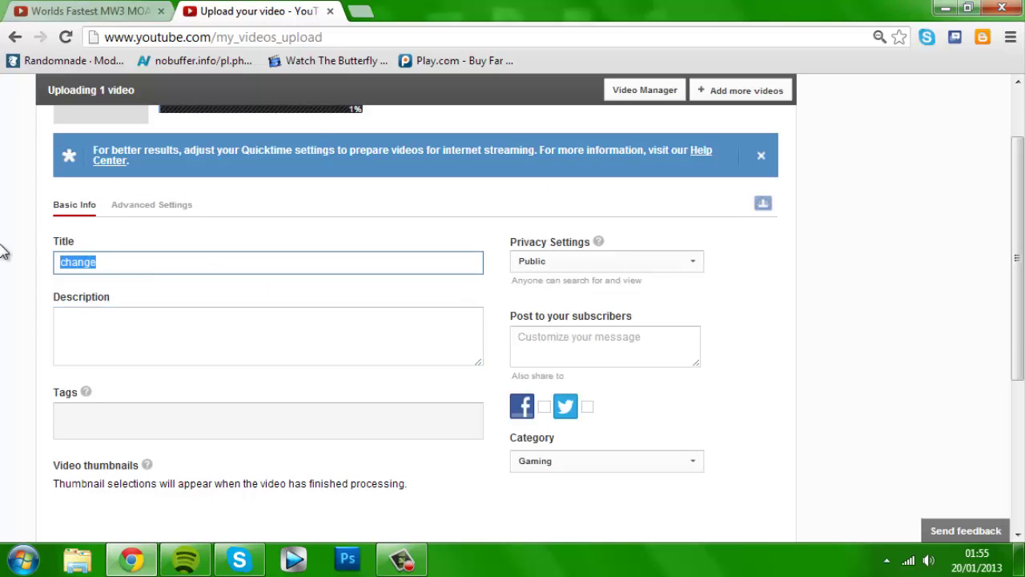
key("BackSpace")
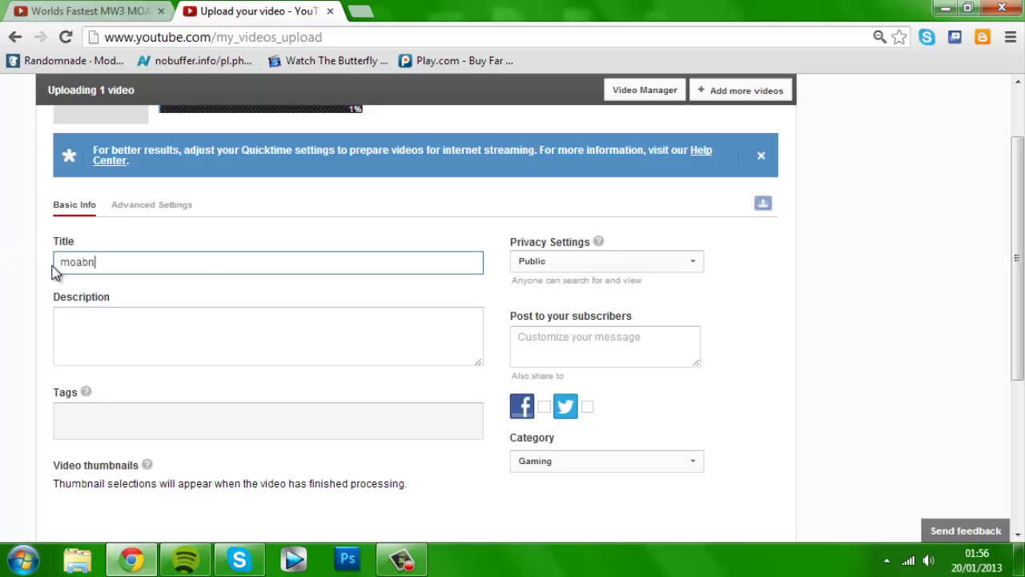
Copy "Worlds Fastest MW3 MOAB Competition" from the title of the existing competition video and leave title editing
left_click(129, 11)
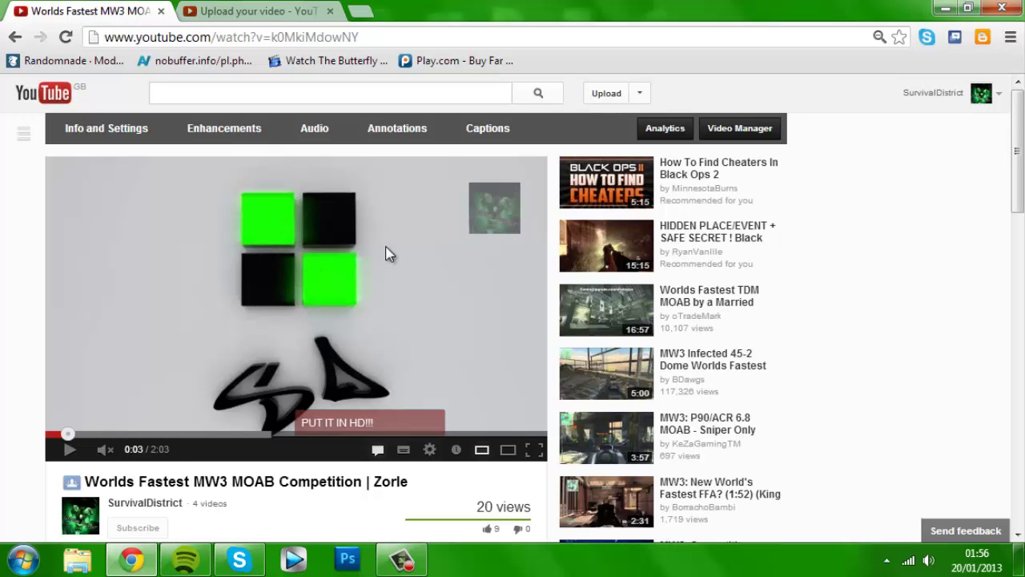
scroll(404, 254, "down", 2)
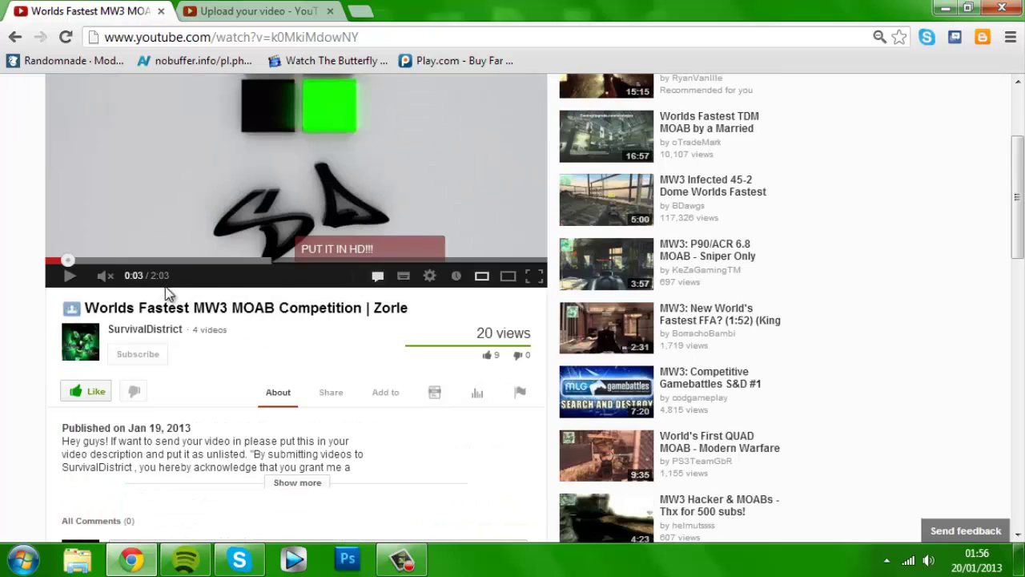
left_click(154, 310)
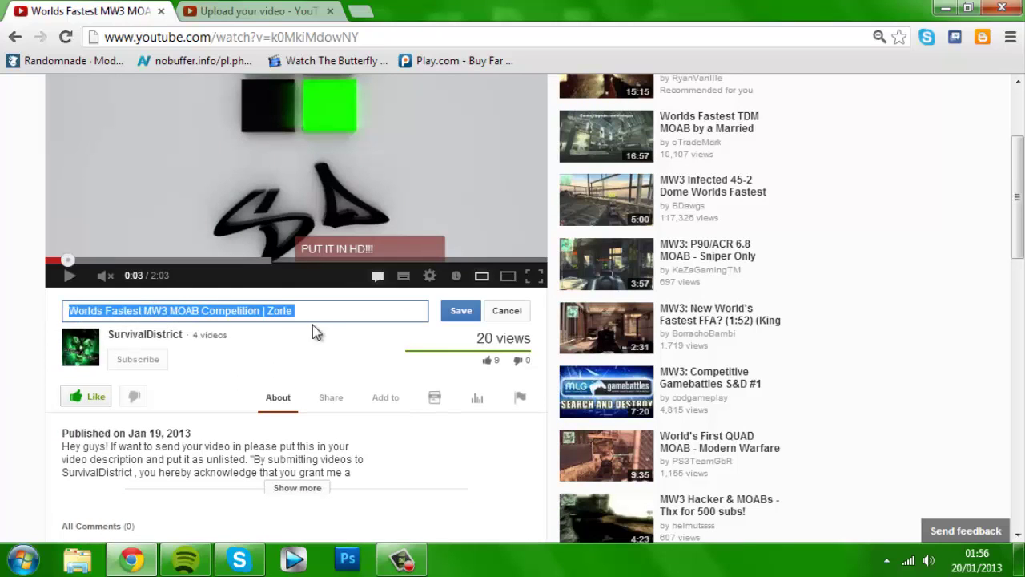
left_click(265, 313)
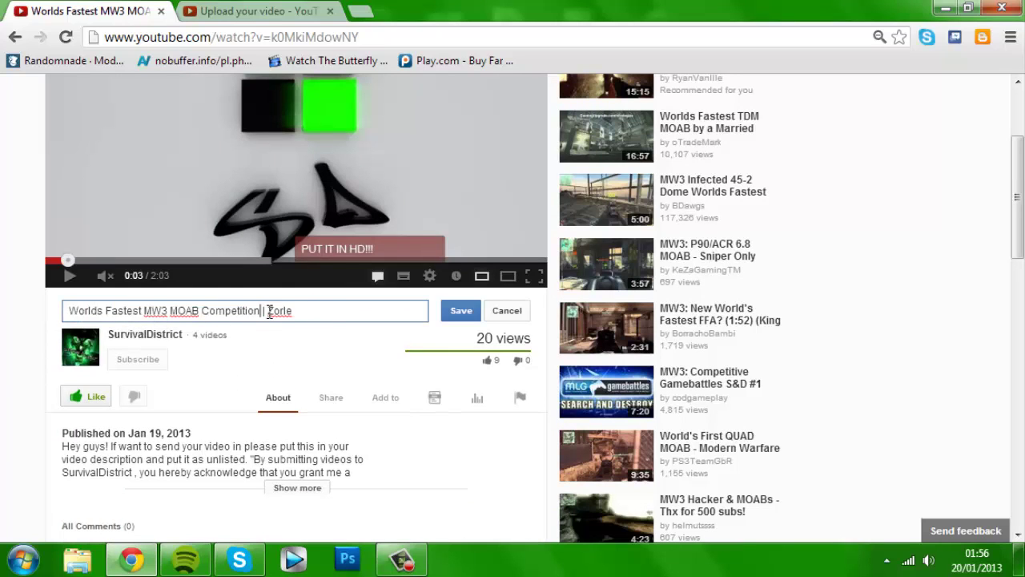
left_click_drag(259, 311, 61, 314)
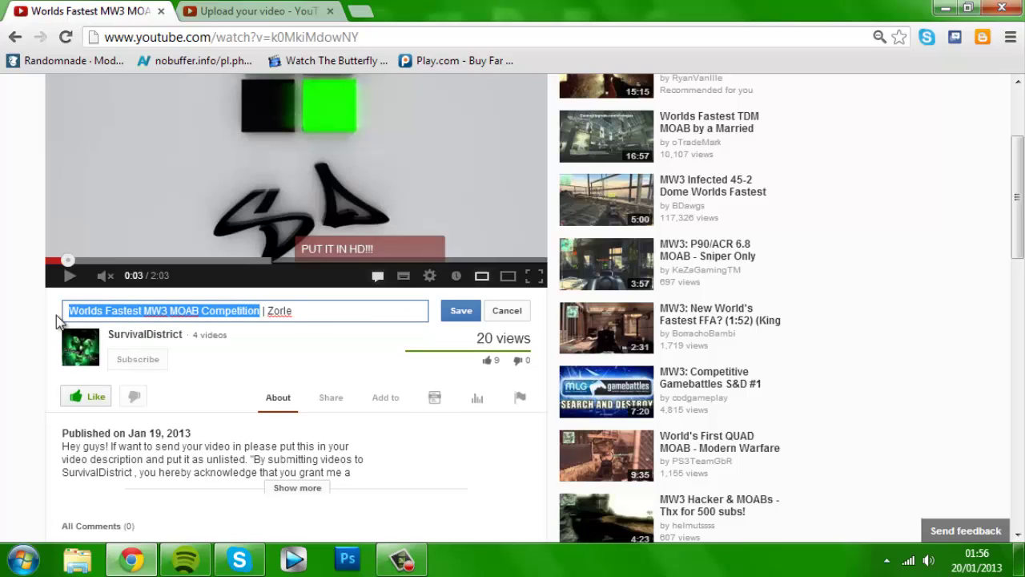
key("ctrl+a")
left_click(266, 312)
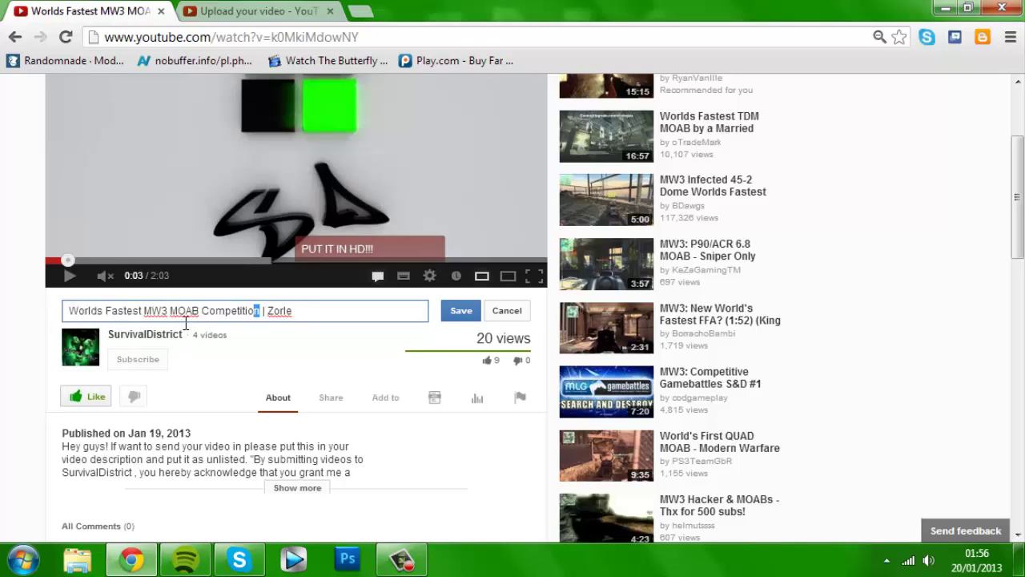
left_click_drag(186, 322, 66, 322)
key("ctrl+c")
key("Return")
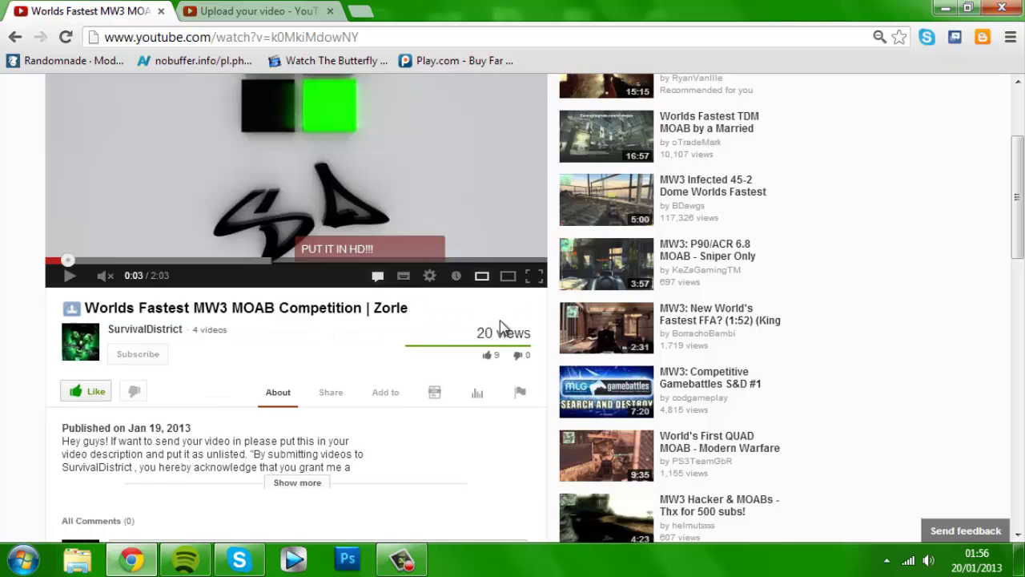
Open the suggested "HIDDEN PLACE/EVENT + SAFE SECRET !" video in a new tab, highlight part of its title, and close the tab
scroll(357, 308, "up", 3)
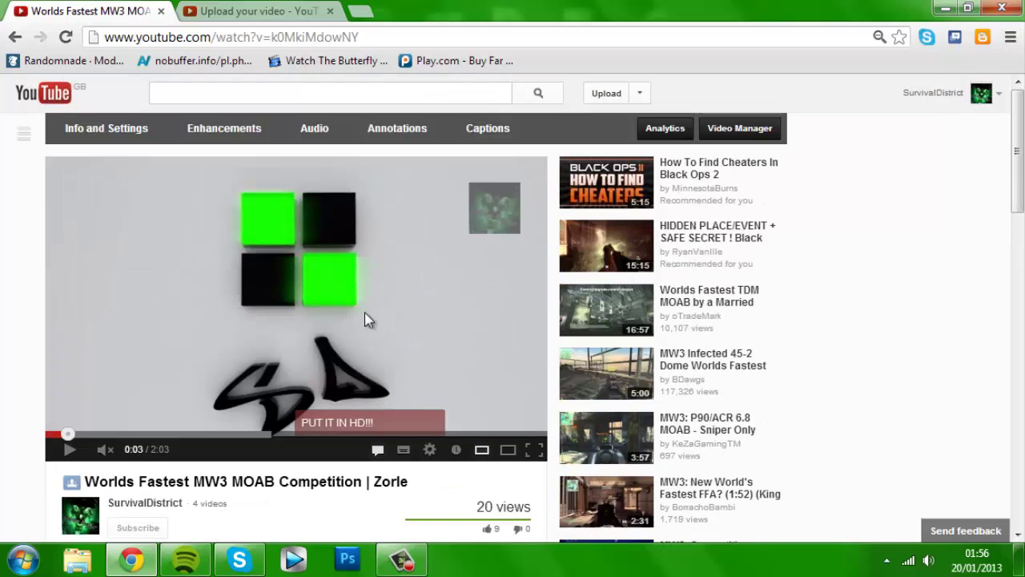
middle_click(753, 232)
left_click(372, 12)
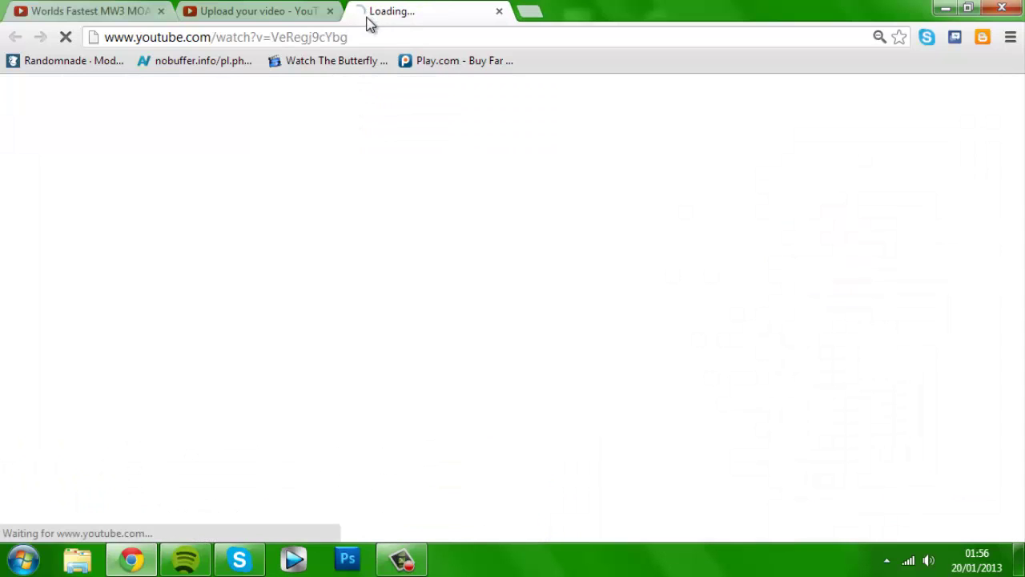
scroll(421, 169, "down", 2)
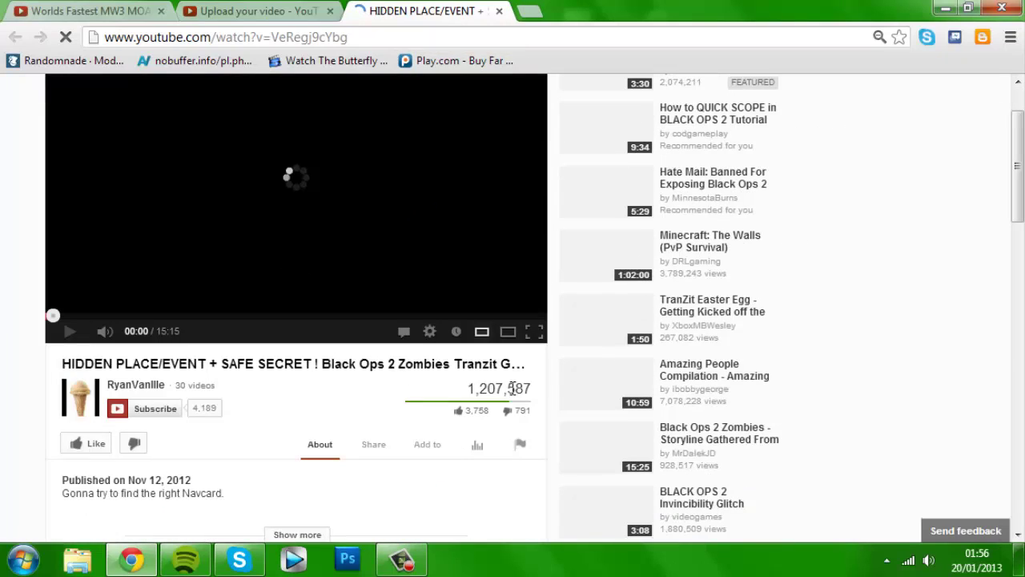
left_click_drag(62, 363, 406, 367)
middle_click(405, 9)
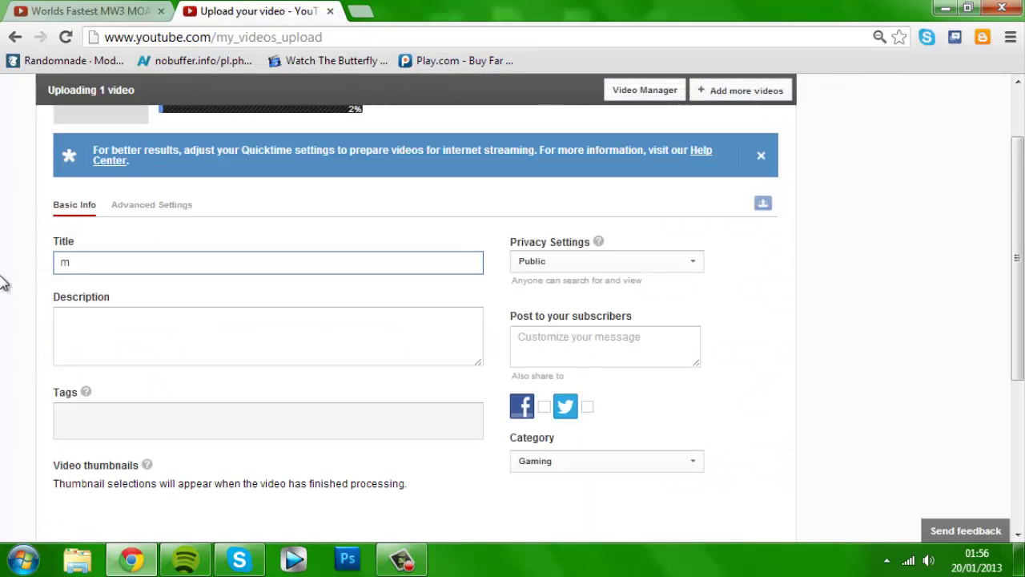
Title the upload "Worlds Fastest MW3 MOAB Competition |" followed by the player's name
key("BackSpace")
key("ctrl+v")
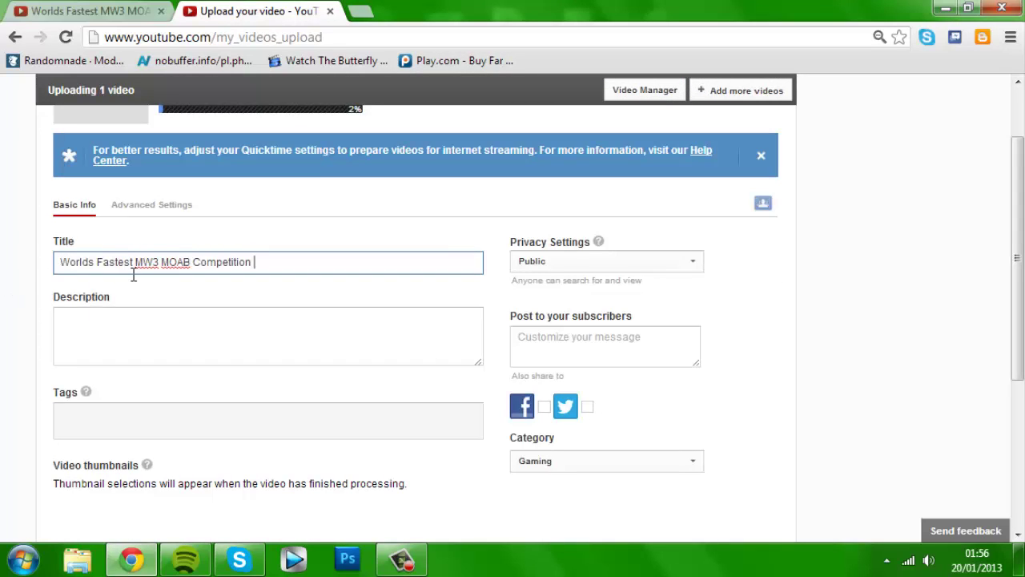
key("BackSpace")
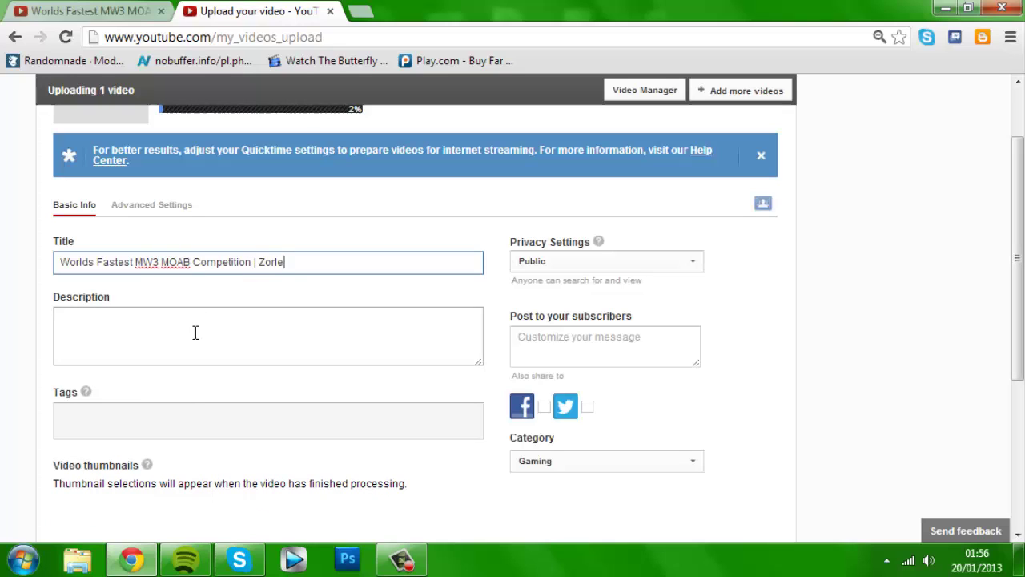
Expand the competition video's description and copy its first paragraph, from "Hey guys!" through the license statement ending in "commercial use."
left_click(99, 17)
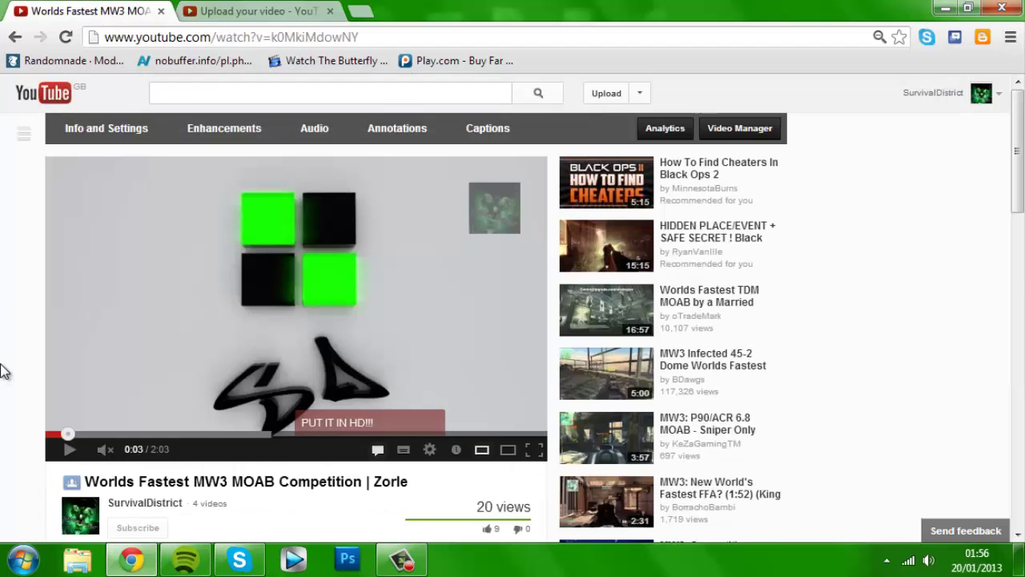
scroll(3, 370, "down", 3)
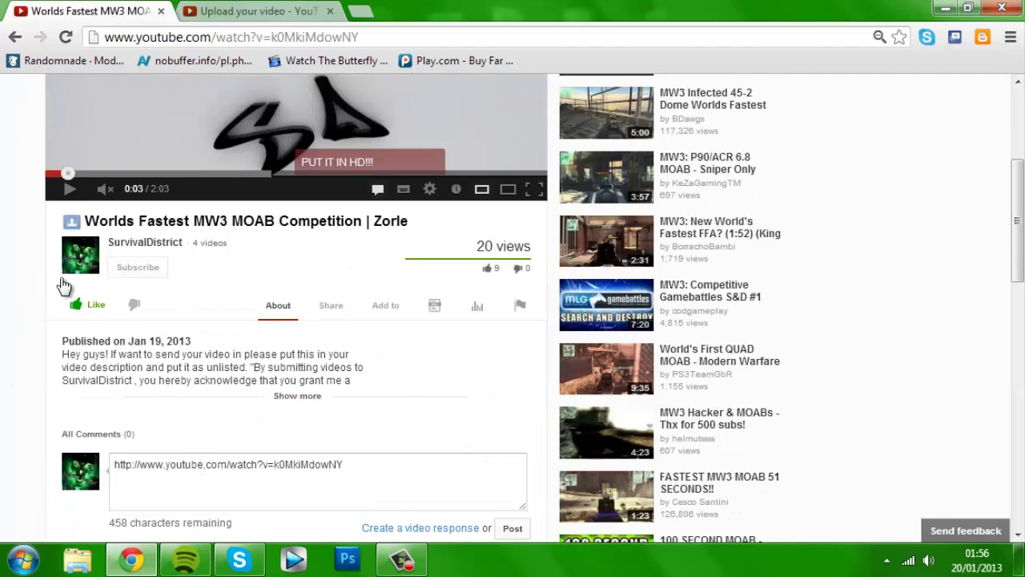
left_click(305, 400)
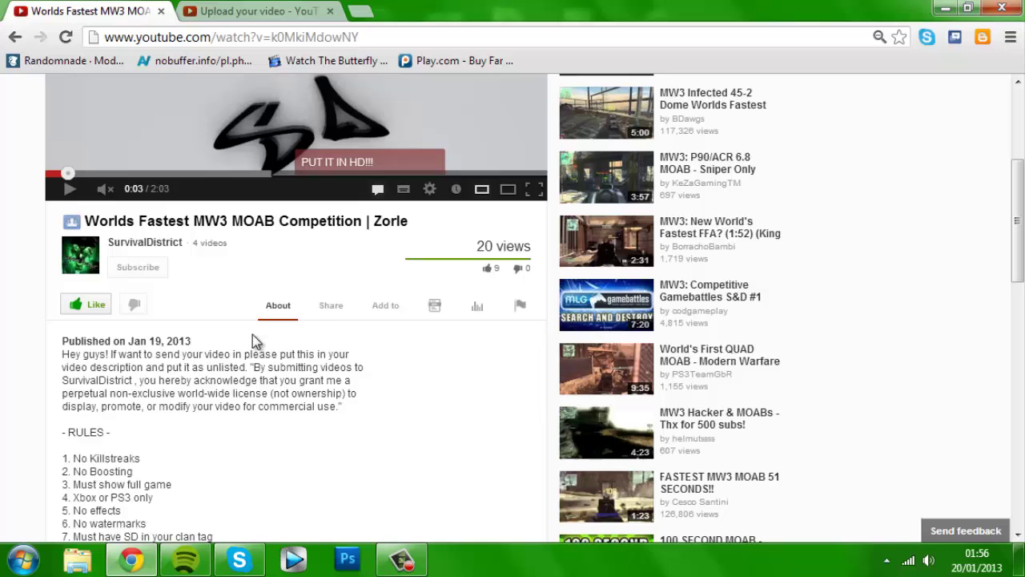
scroll(111, 280, "up", 2)
scroll(112, 284, "down", 3)
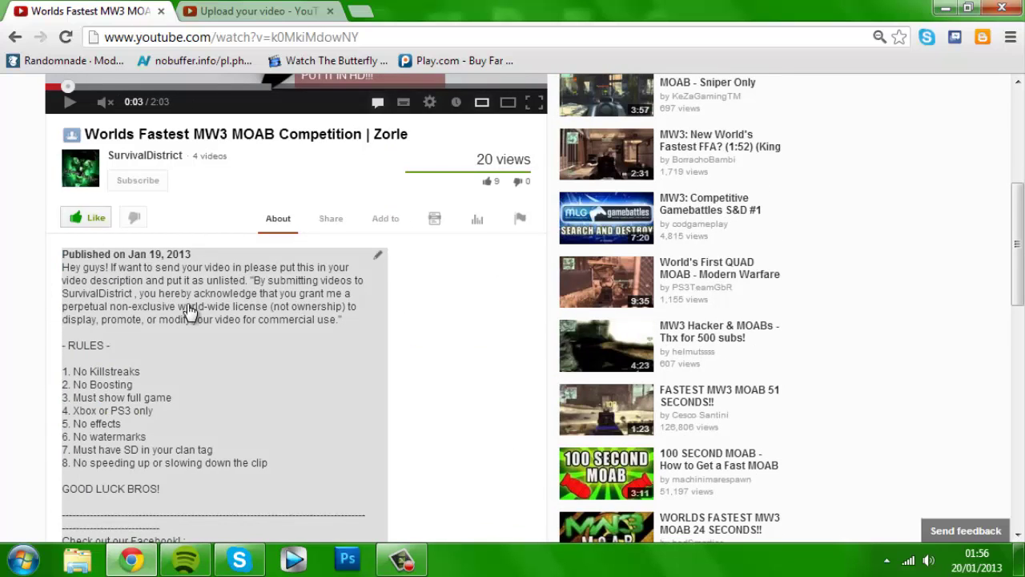
left_click(96, 293)
scroll(169, 193, "up", 1)
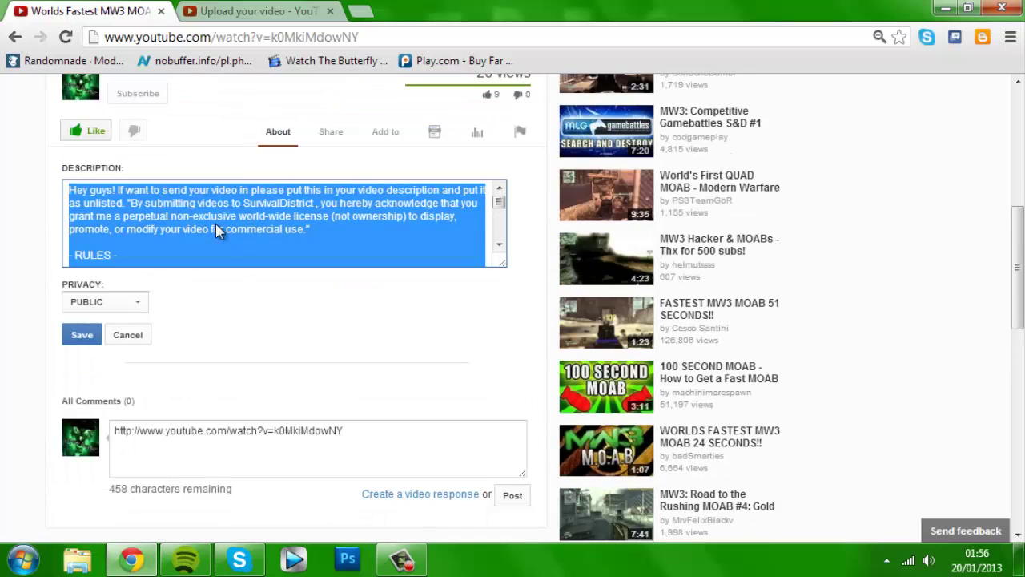
left_click(282, 234)
left_click_drag(314, 230, 69, 189)
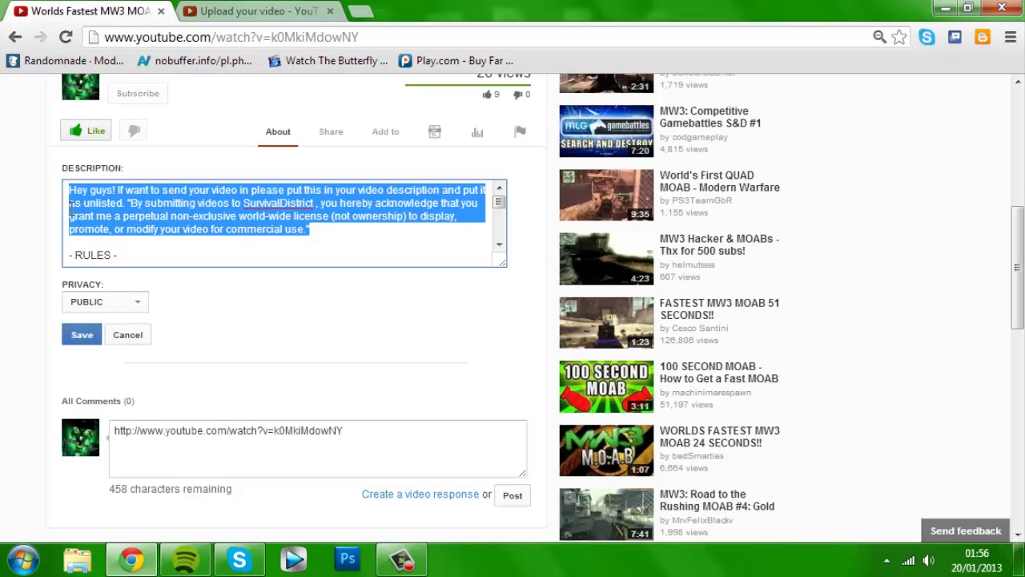
right_click(71, 208)
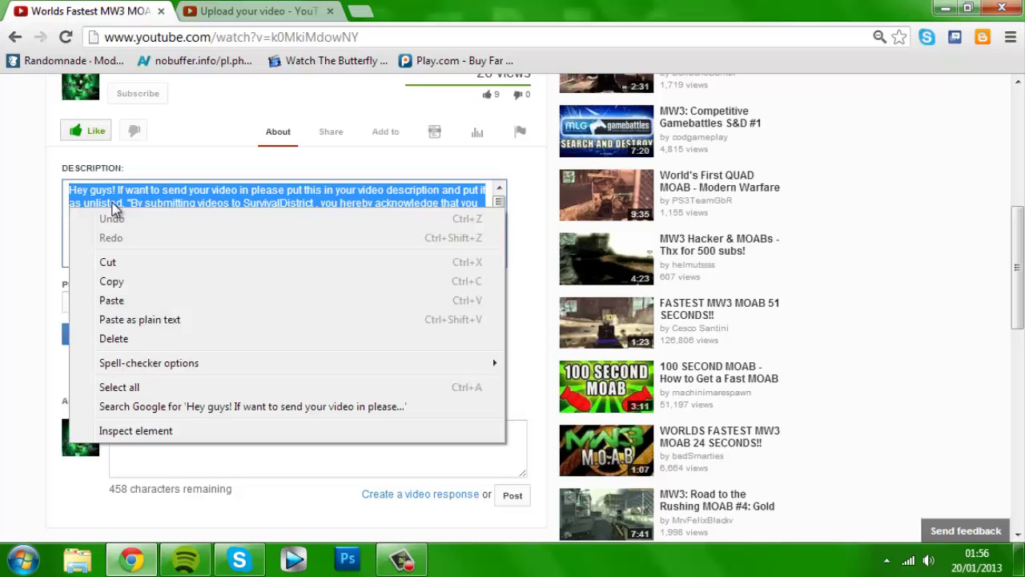
left_click(112, 281)
Paste the copied submission statement as the upload's description and set its privacy to Unlisted
left_click(258, 11)
left_click(203, 327)
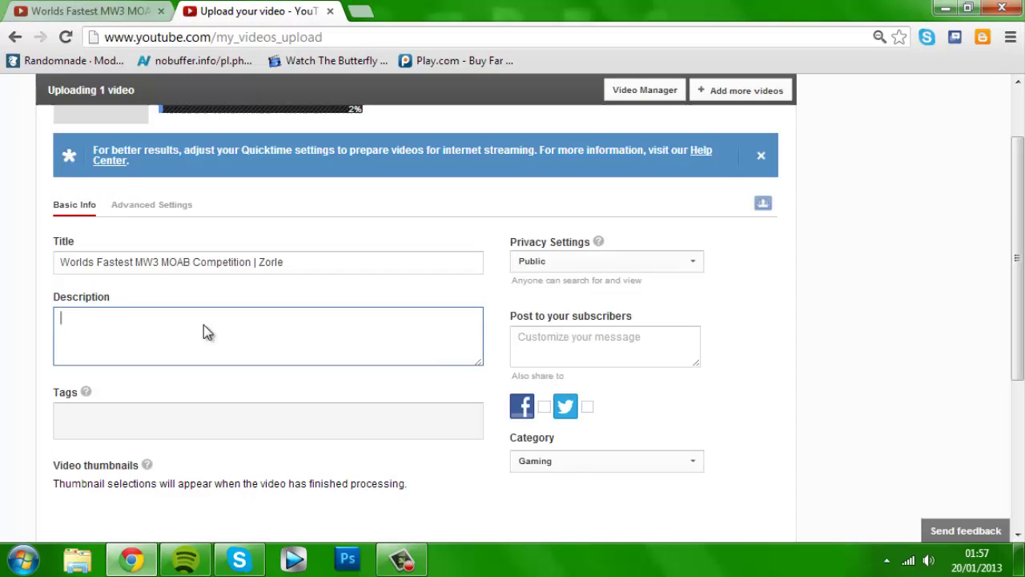
right_click(203, 327)
left_click(250, 350)
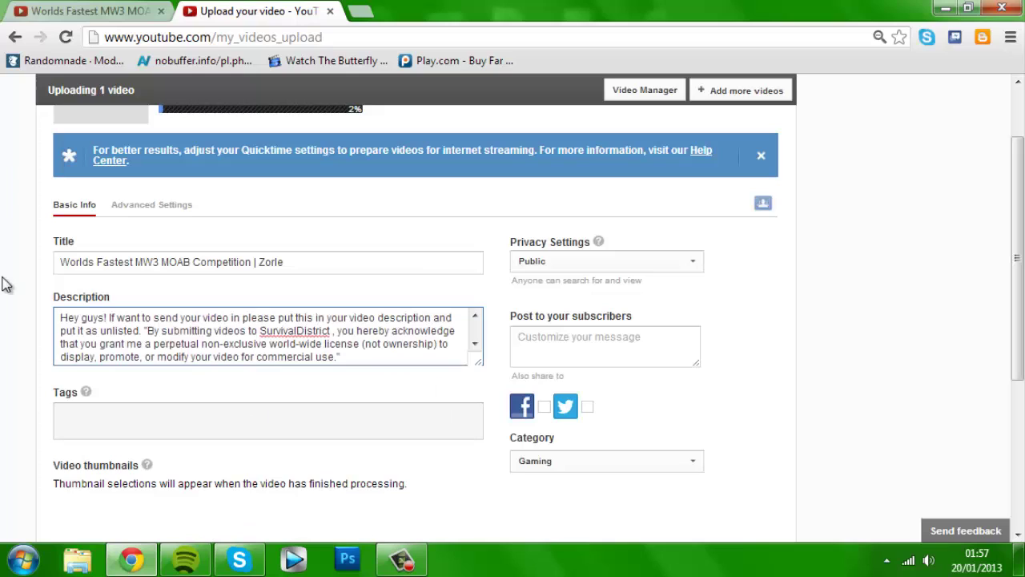
left_click(26, 390)
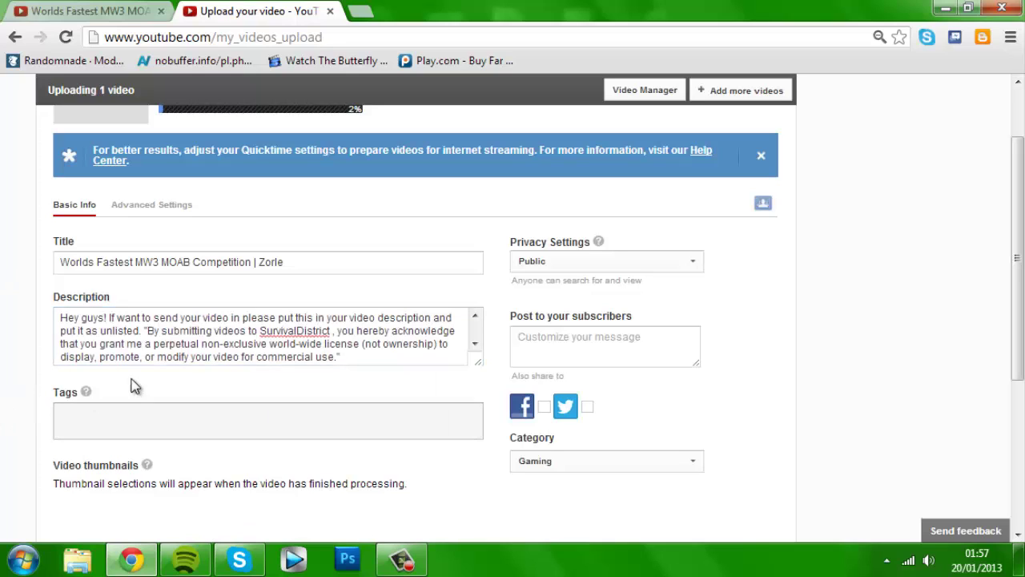
left_click(579, 263)
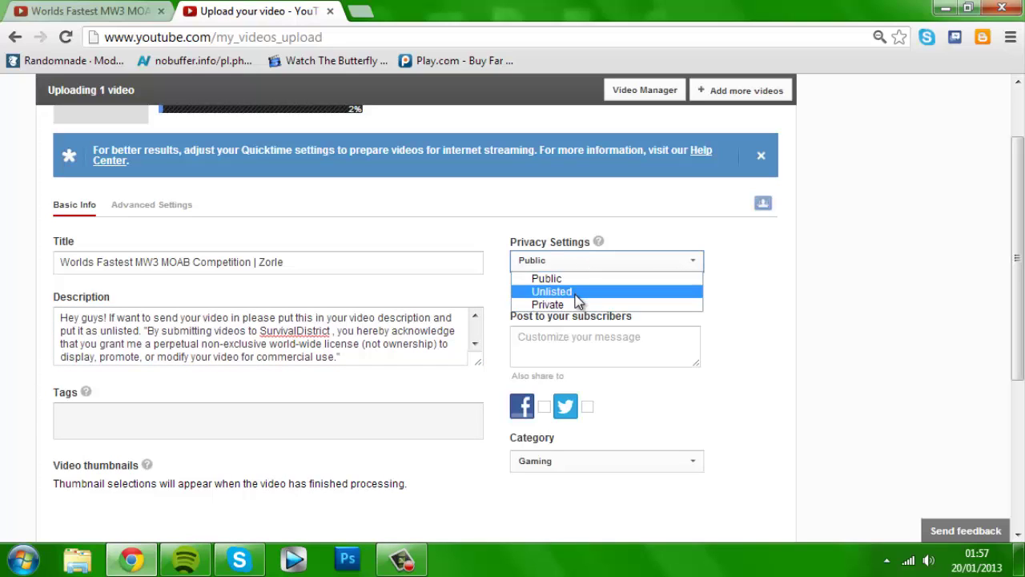
left_click(579, 293)
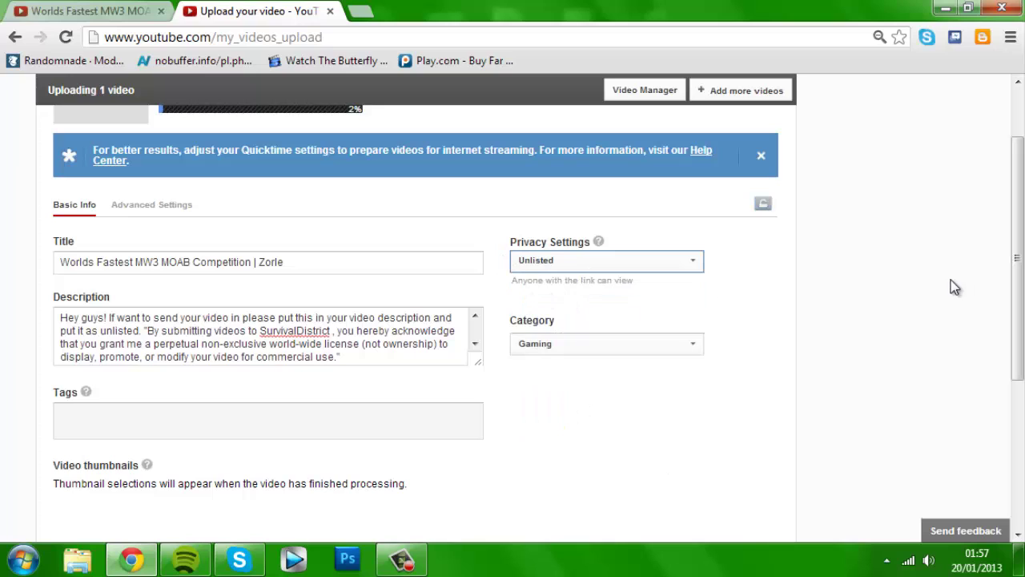
left_click_drag(522, 242, 493, 339)
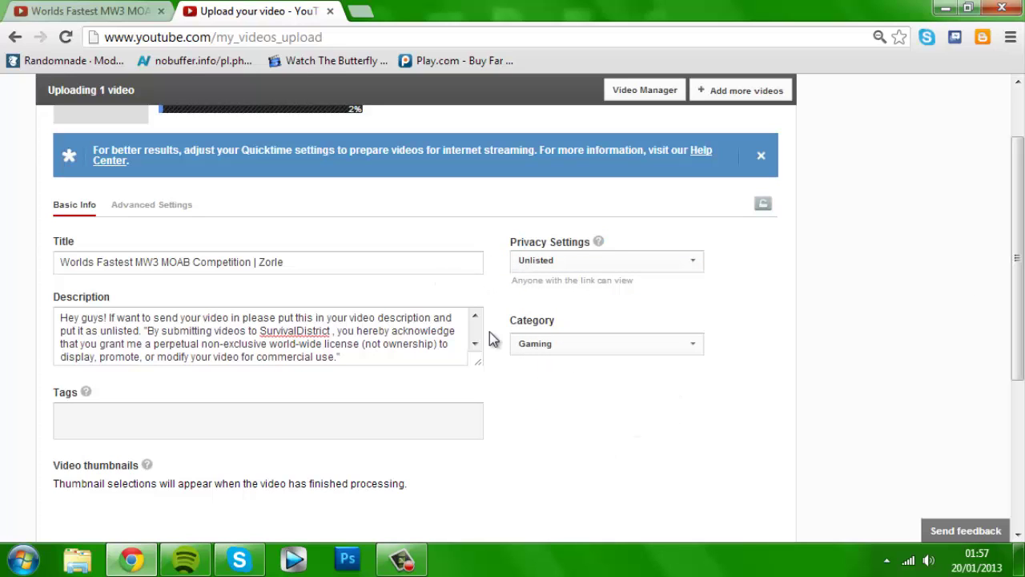
left_click(631, 346)
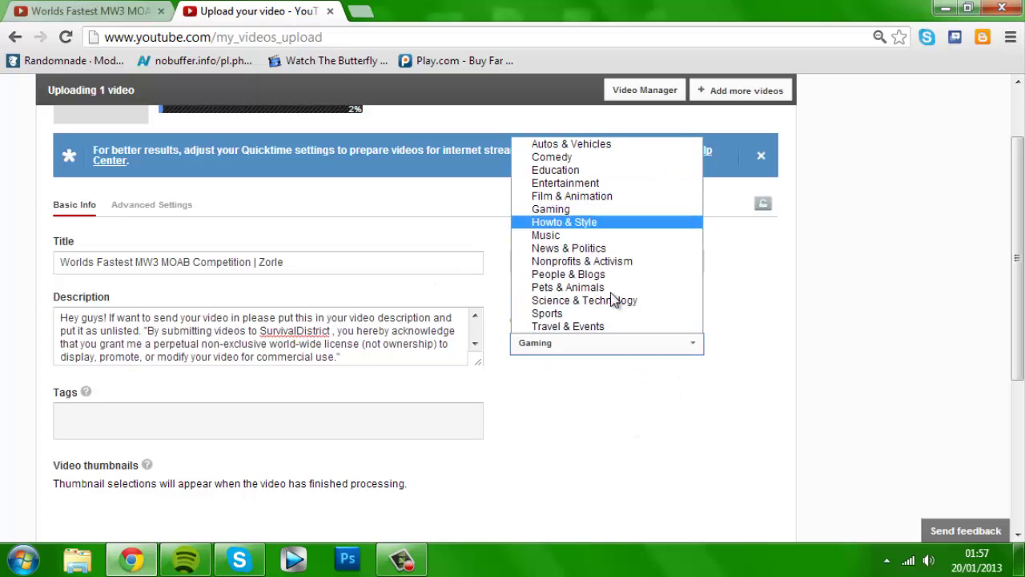
left_click(841, 485)
Append "*30 secs*" to the end of the upload's title
scroll(481, 400, "up", 2)
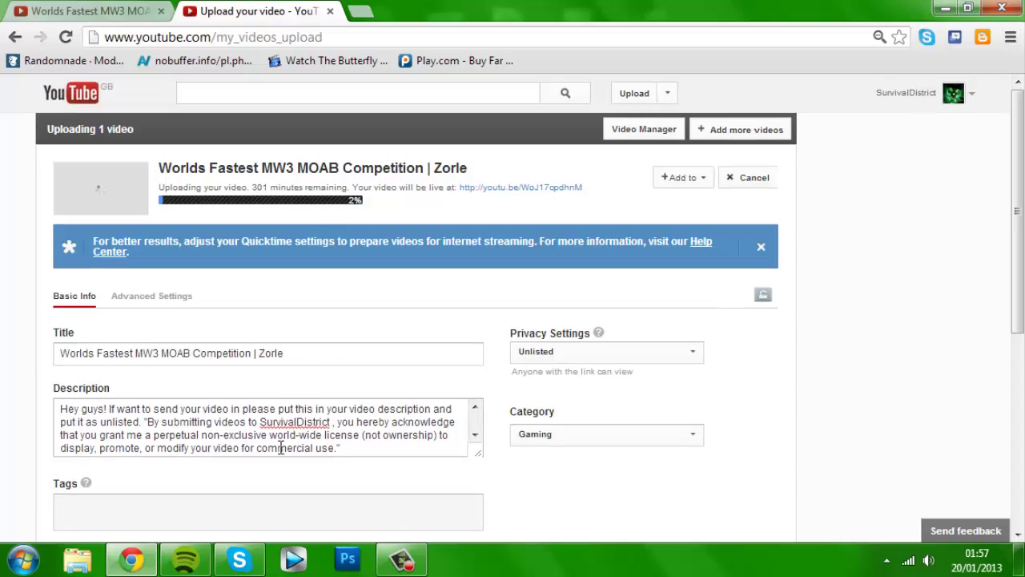
left_click(326, 355)
type("*")
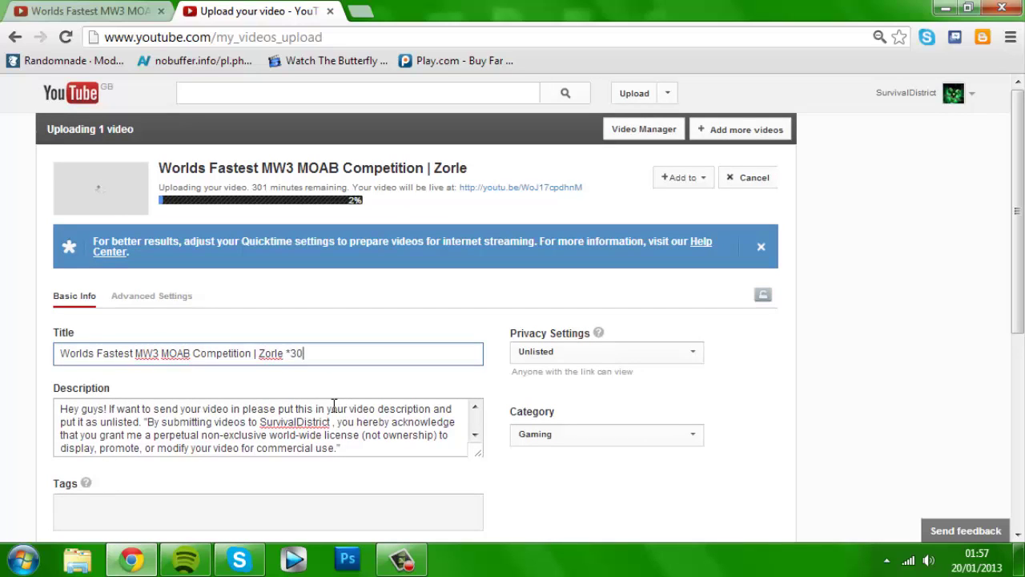
type("30 secs&*")
key("BackSpace")
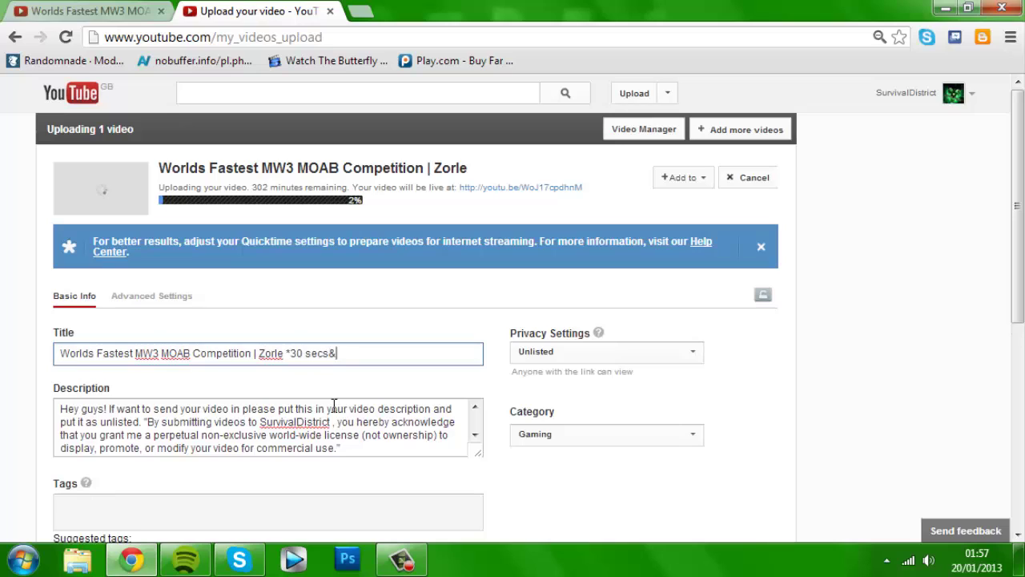
type("*")
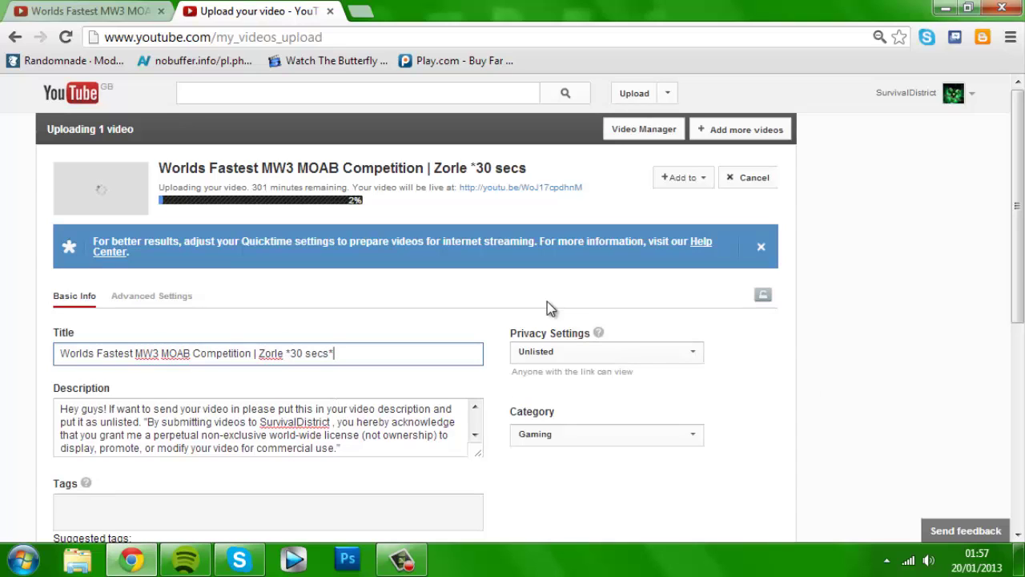
left_click_drag(318, 355, 285, 355)
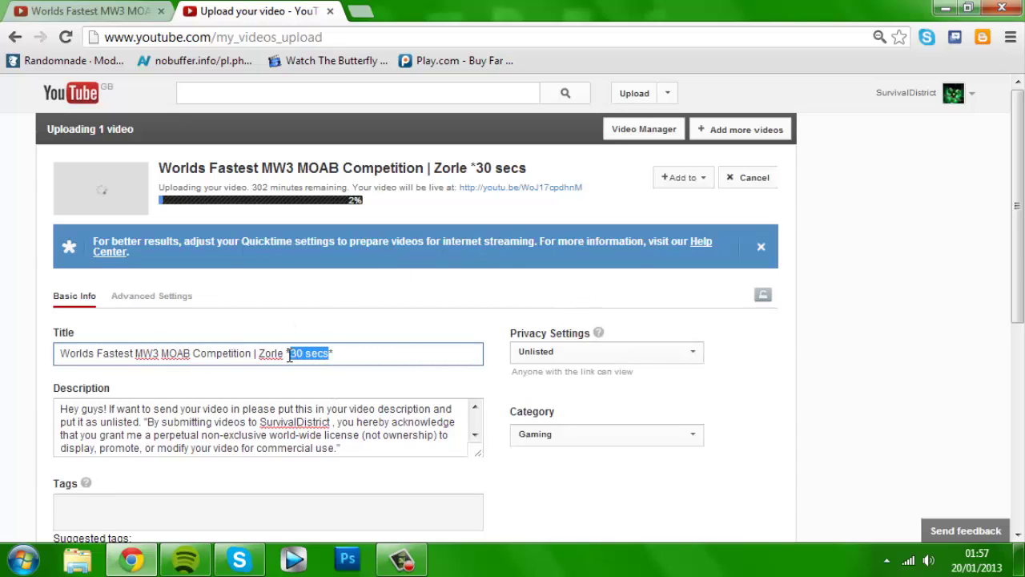
left_click(270, 357)
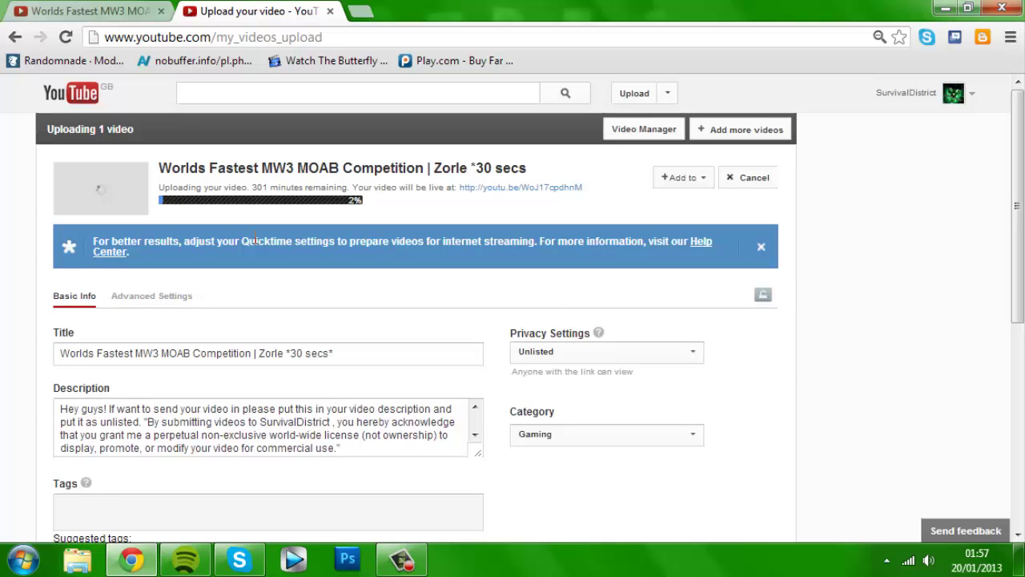
left_click_drag(258, 241, 398, 241)
left_click(399, 240)
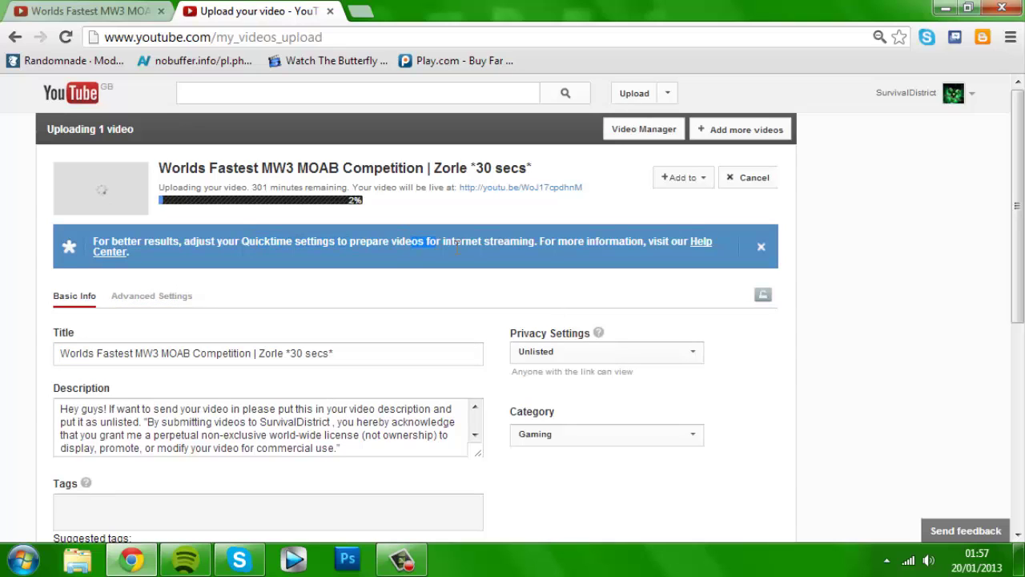
left_click(473, 242)
left_click(330, 353)
left_click(362, 259)
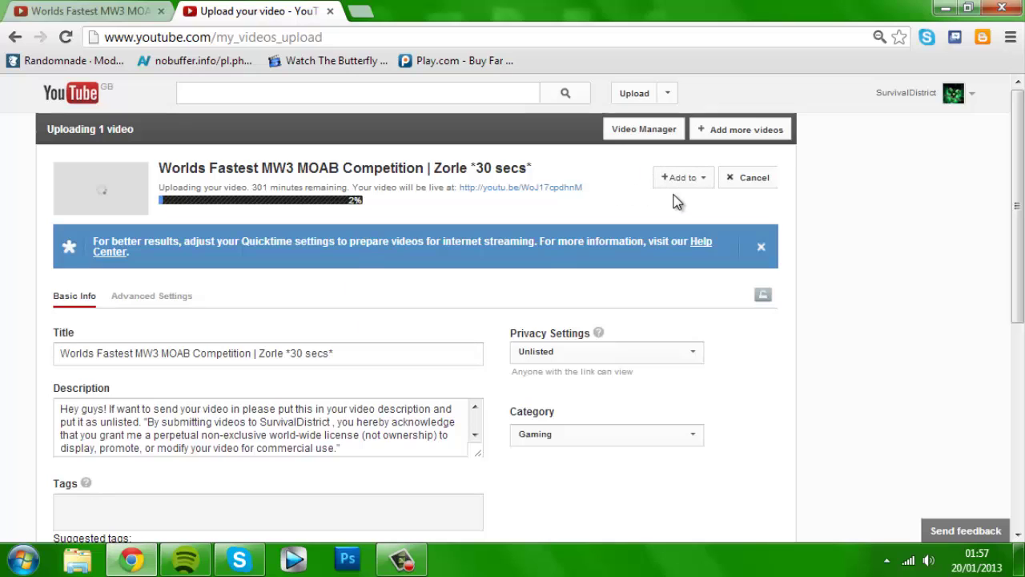
left_click_drag(336, 37, 94, 35)
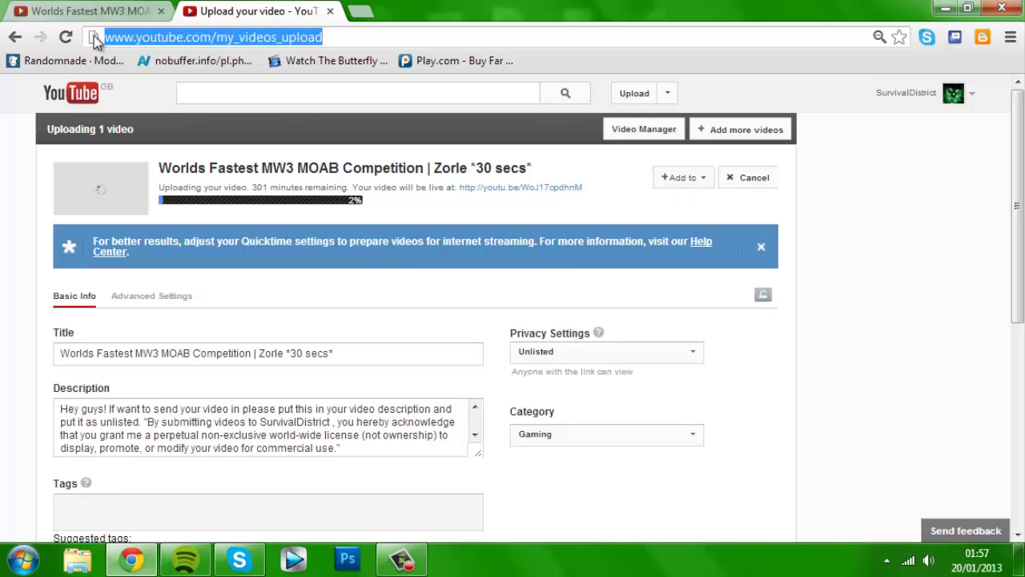
left_click(606, 197)
Open the SurvivalDistrict channel in a new tab and go to the watch page of its MW3 MOAB competition video
left_click(963, 104)
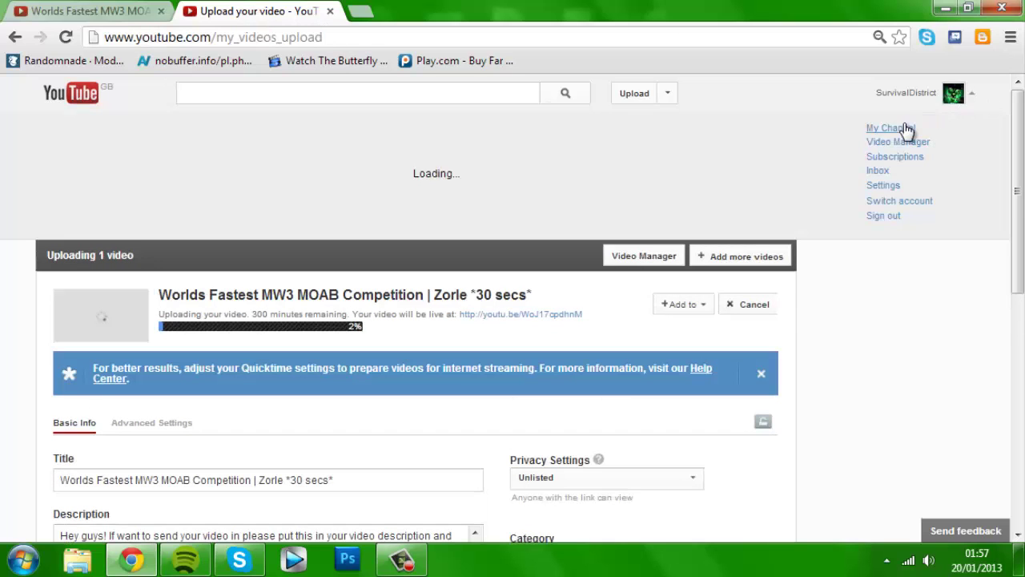
left_click(893, 128)
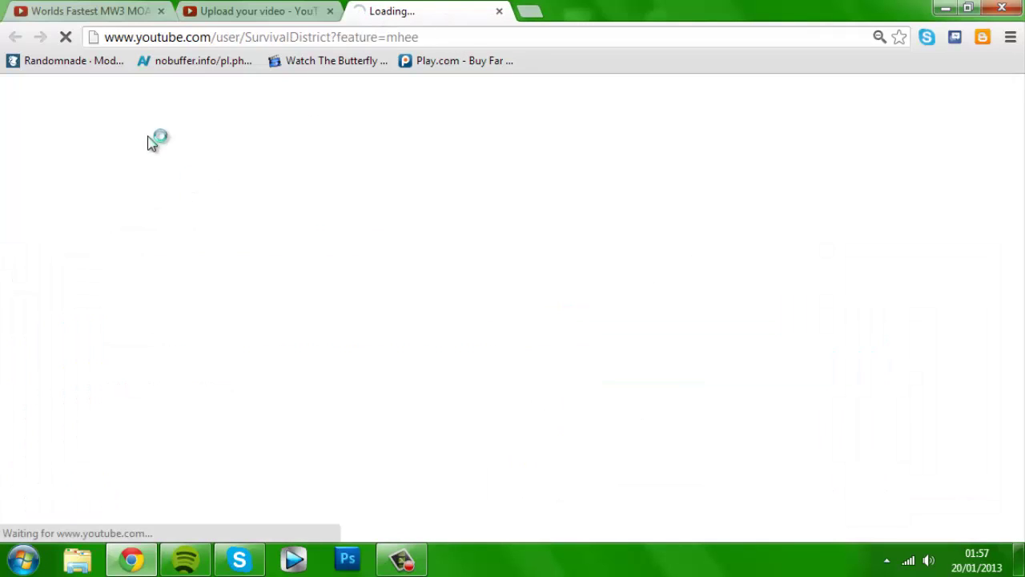
scroll(168, 422, "down", 2)
scroll(167, 422, "down", 1)
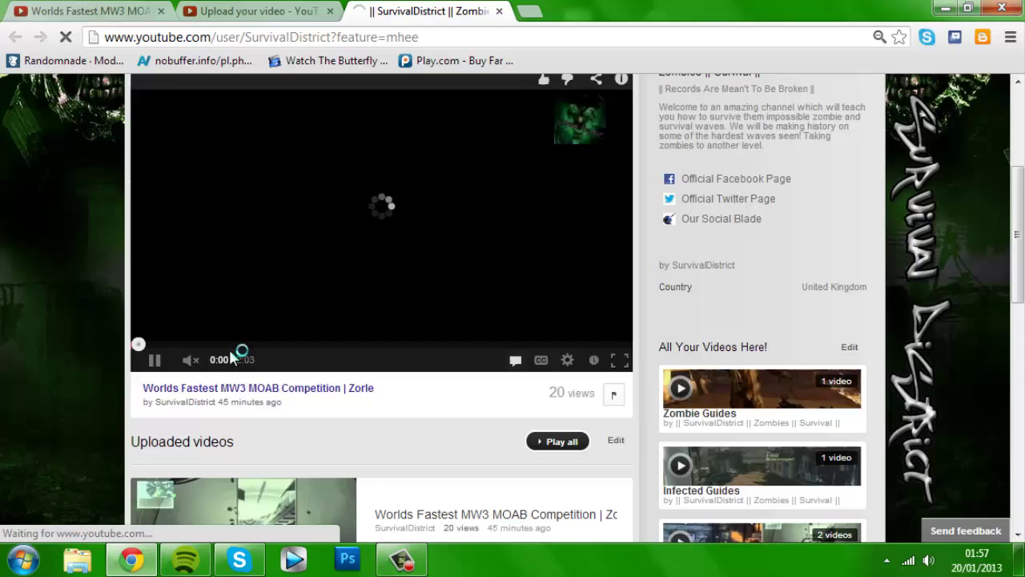
left_click(240, 352)
scroll(247, 357, "down", 1)
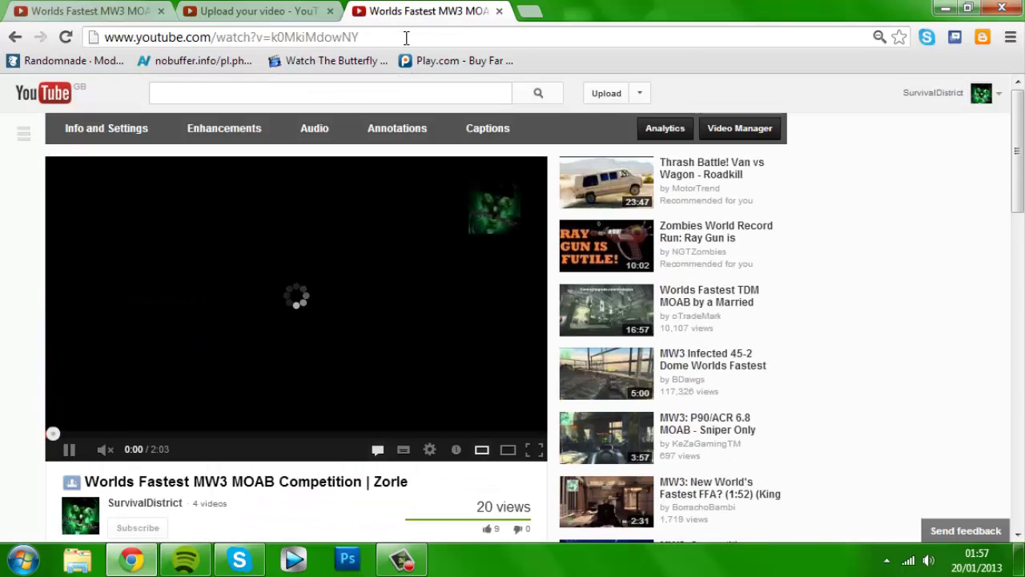
Copy the full web address of the competition video's watch page
left_click_drag(405, 36, 112, 36)
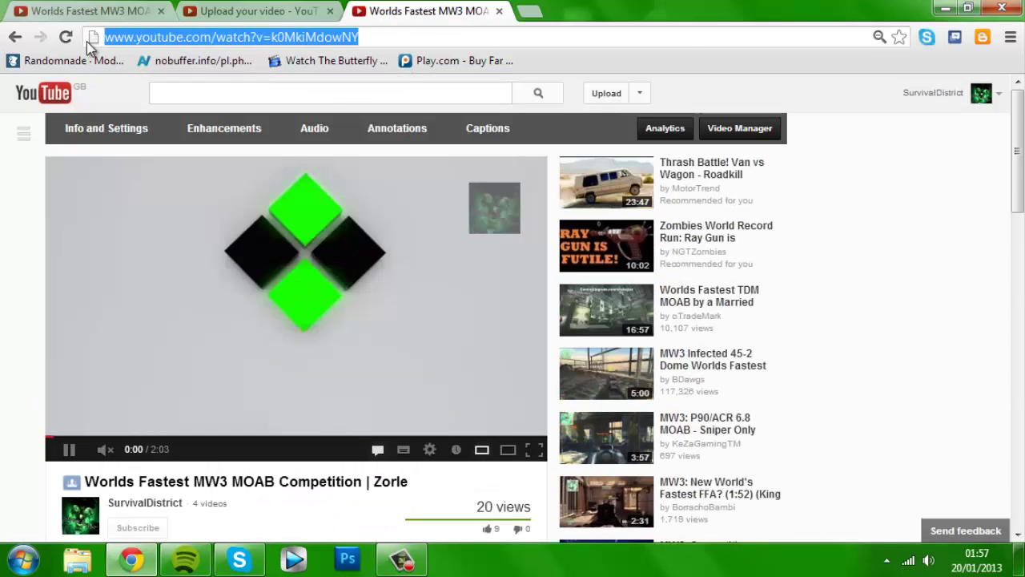
right_click(133, 38)
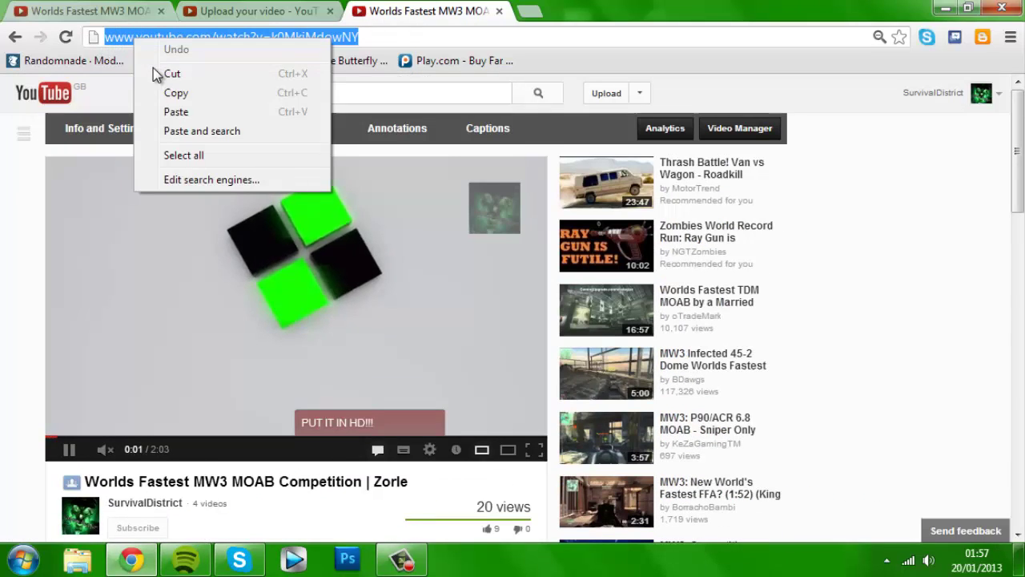
left_click(192, 95)
left_click(4, 253)
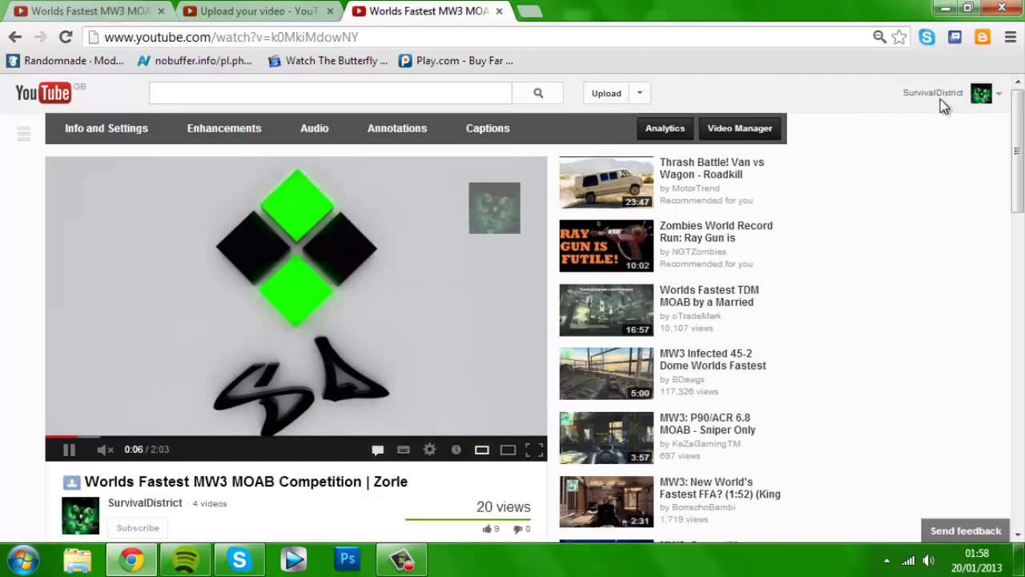
left_click_drag(915, 93, 941, 93)
left_click(941, 143)
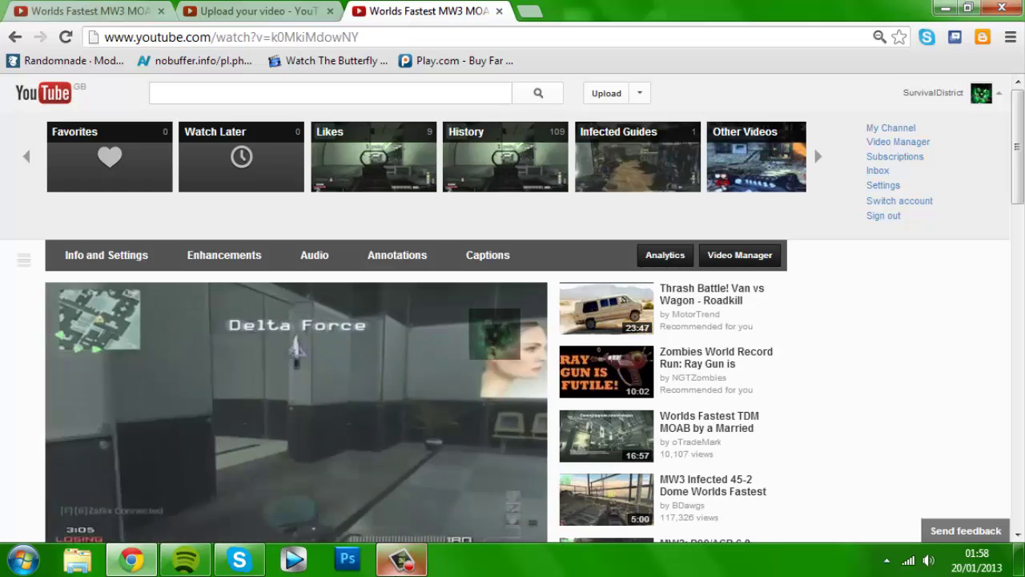
left_click(404, 558)
left_click(683, 506)
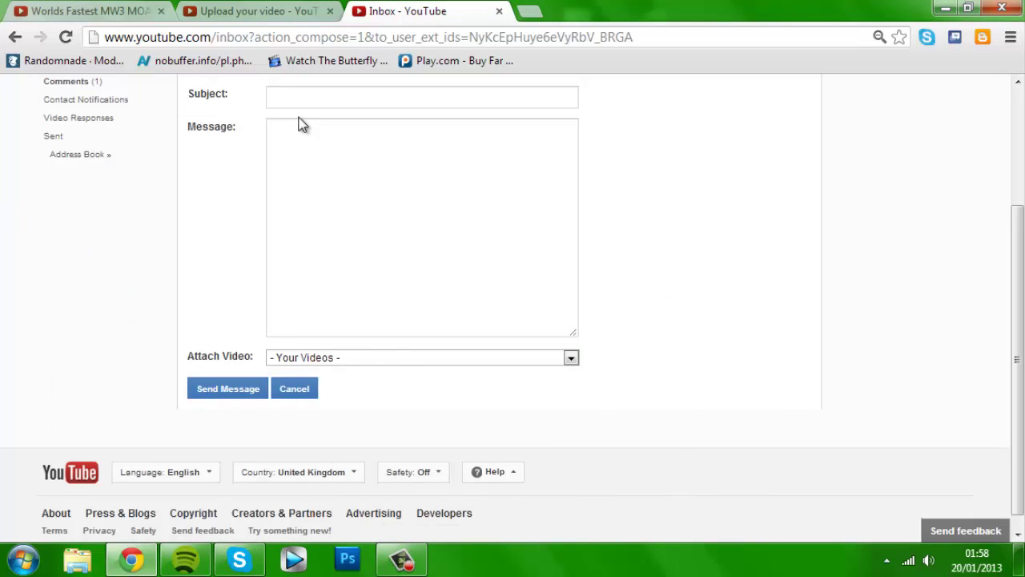
Copy the full title of the uploading video and paste it as the subject of the new inbox message
left_click(342, 177)
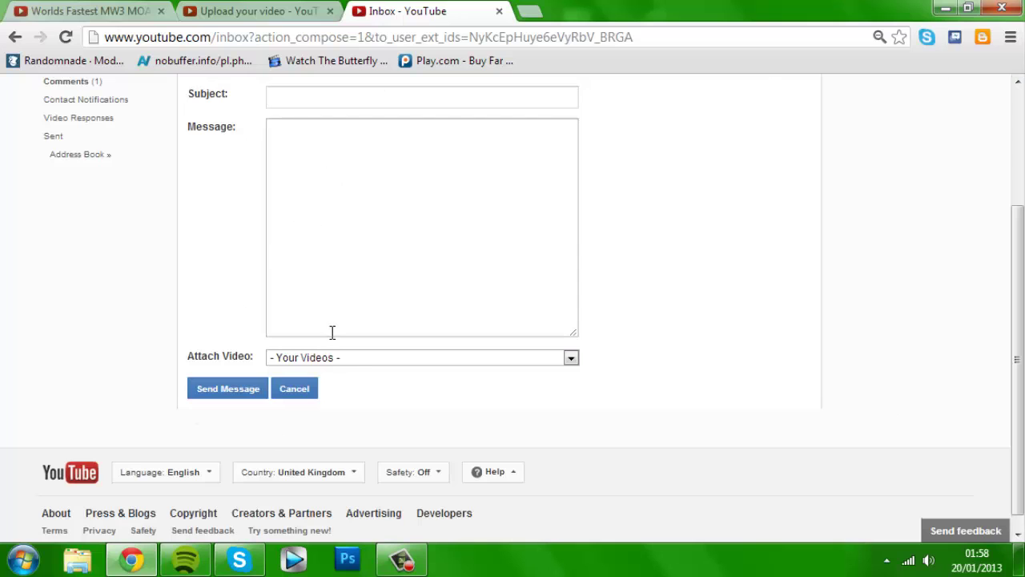
left_click(324, 99)
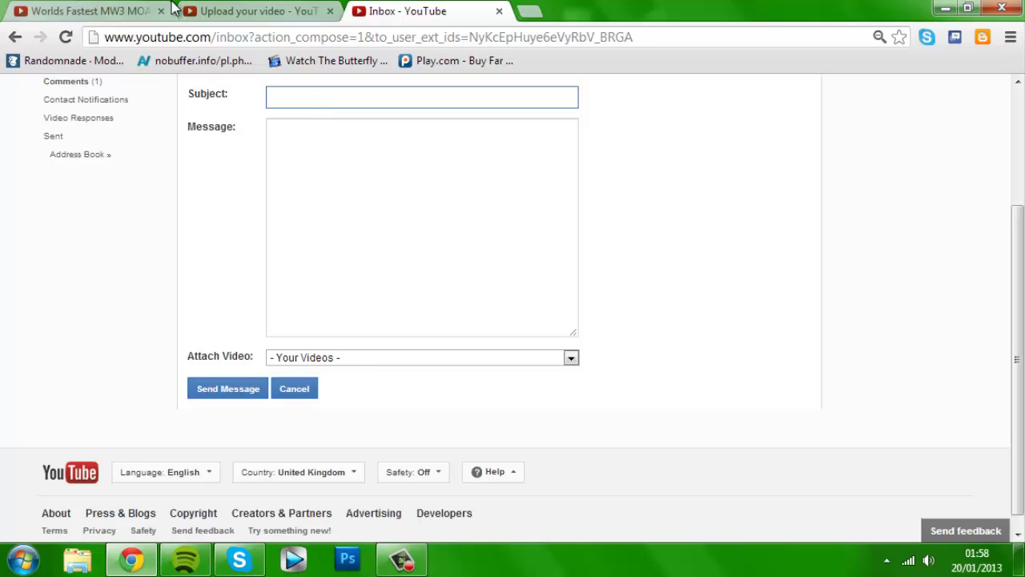
left_click(210, 10)
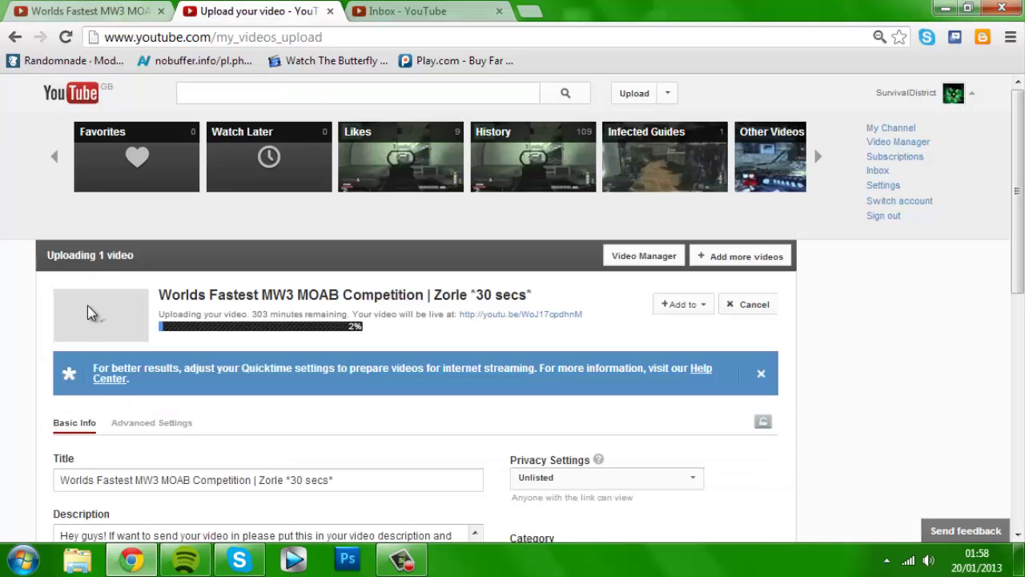
left_click(339, 474)
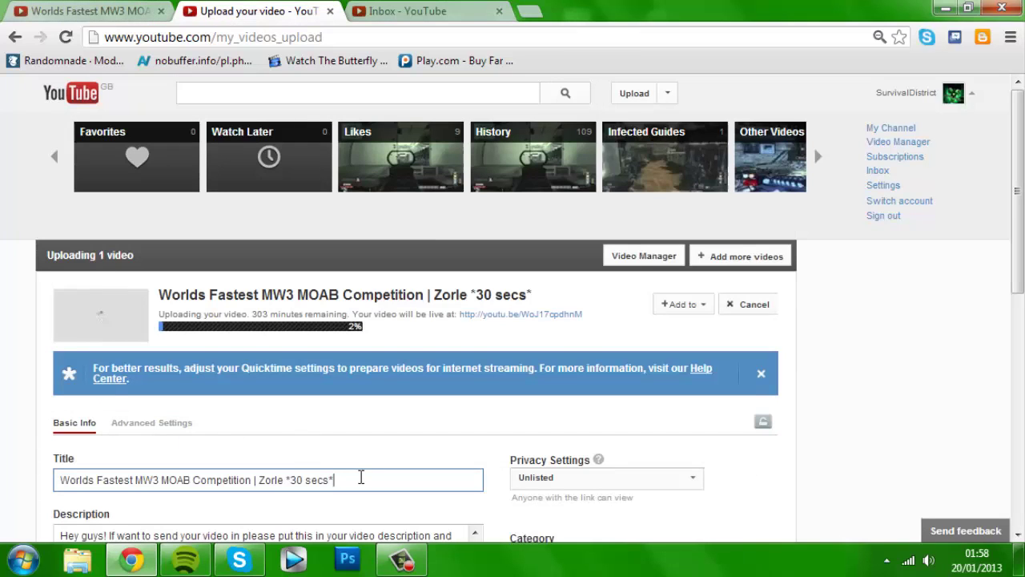
left_click_drag(360, 476, 4, 432)
left_click(408, 14)
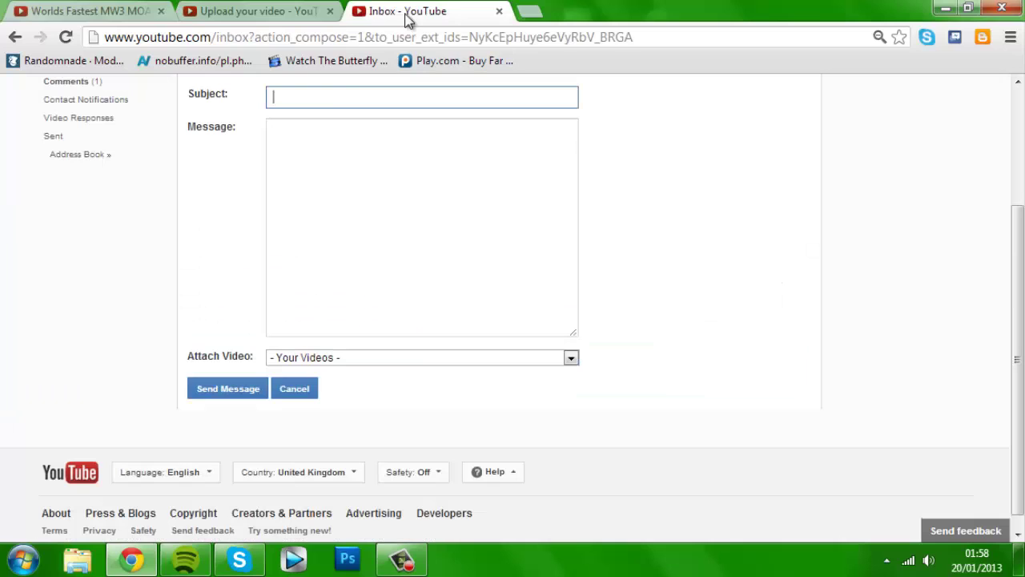
key("ctrl+v")
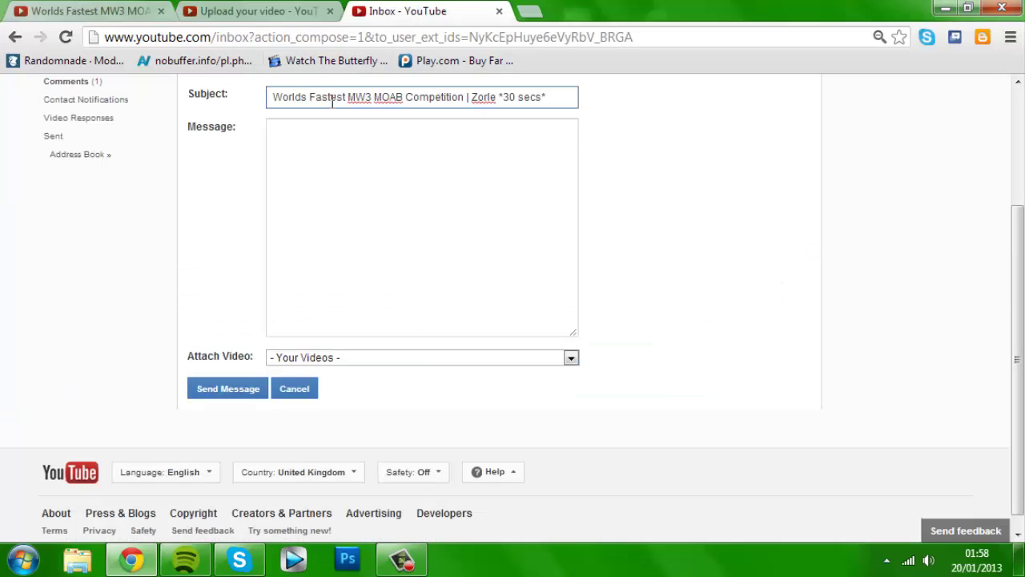
Try to send the message with an empty body
left_click(337, 235)
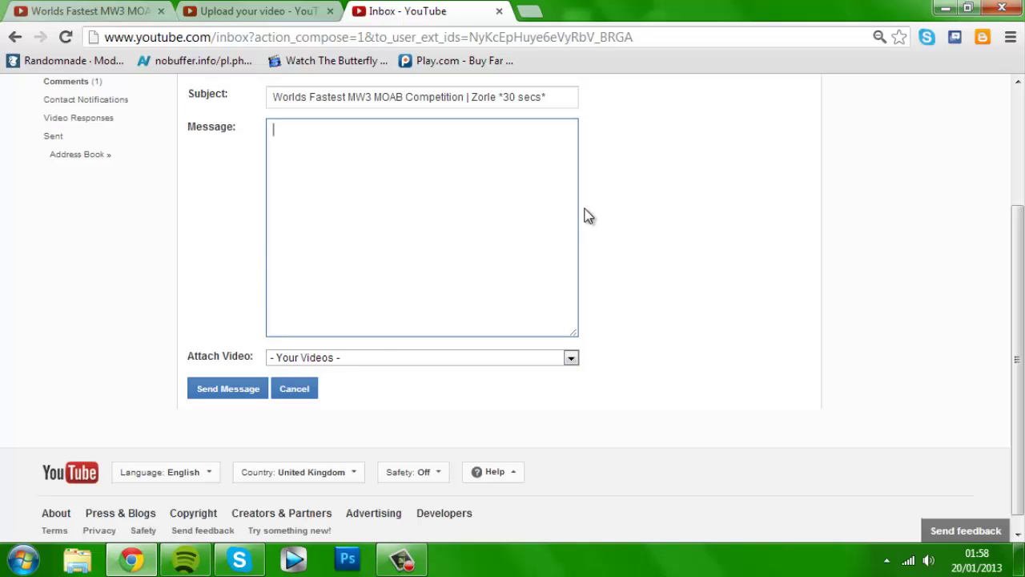
left_click(664, 210)
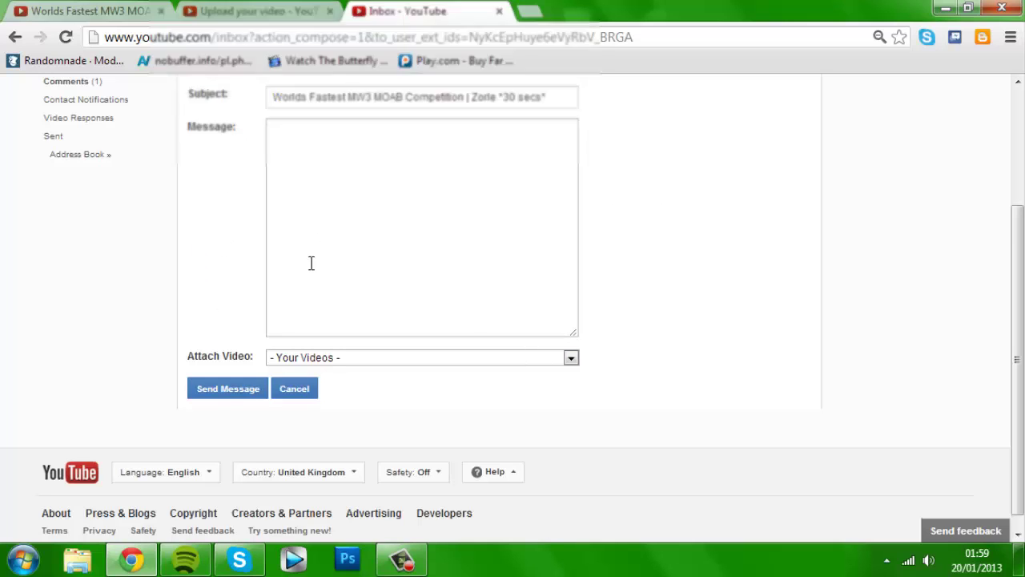
left_click(226, 390)
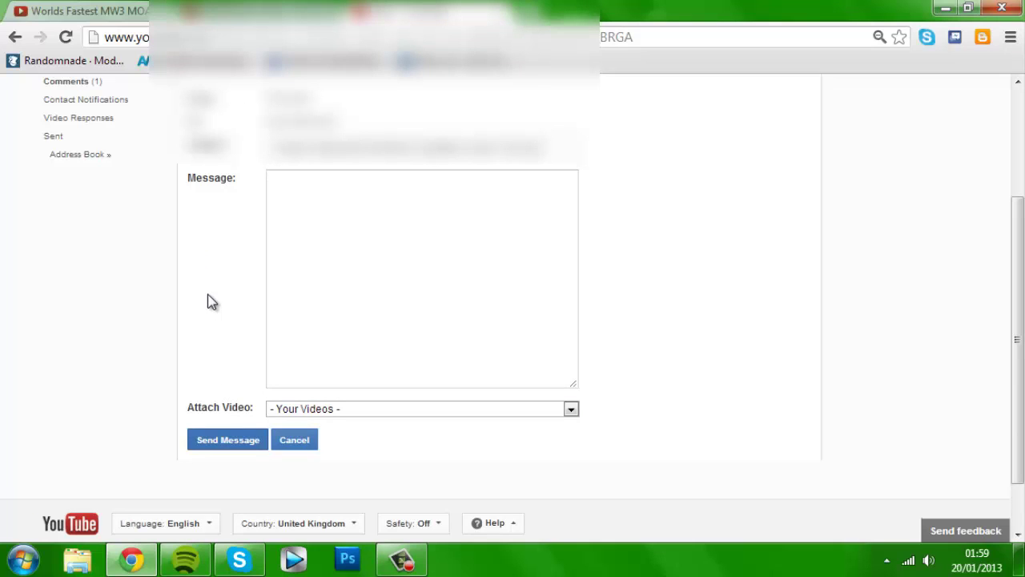
scroll(222, 272, "down", 1)
scroll(225, 260, "up", 1)
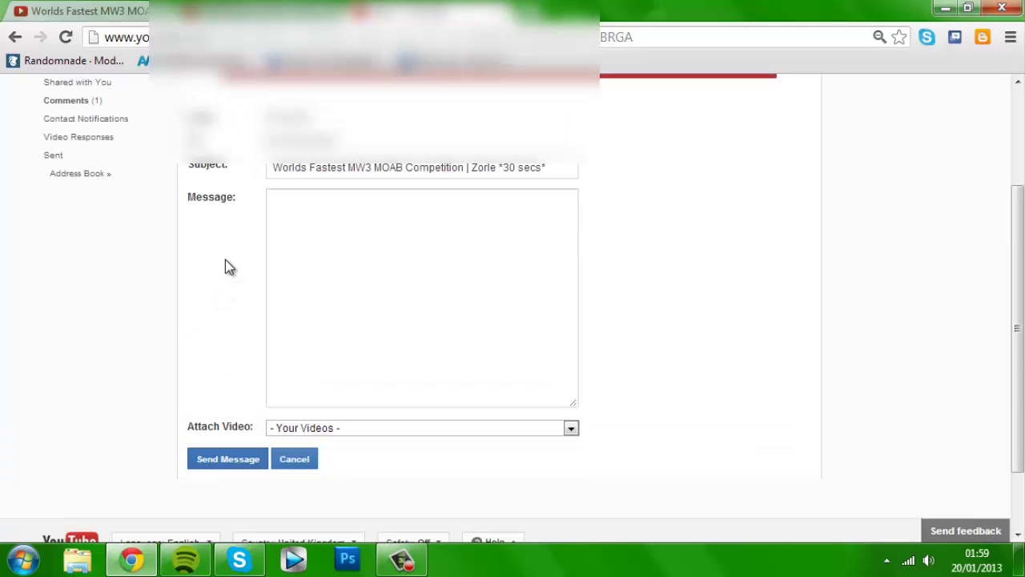
Enter "hello" as the message body and send the message
left_click(347, 213)
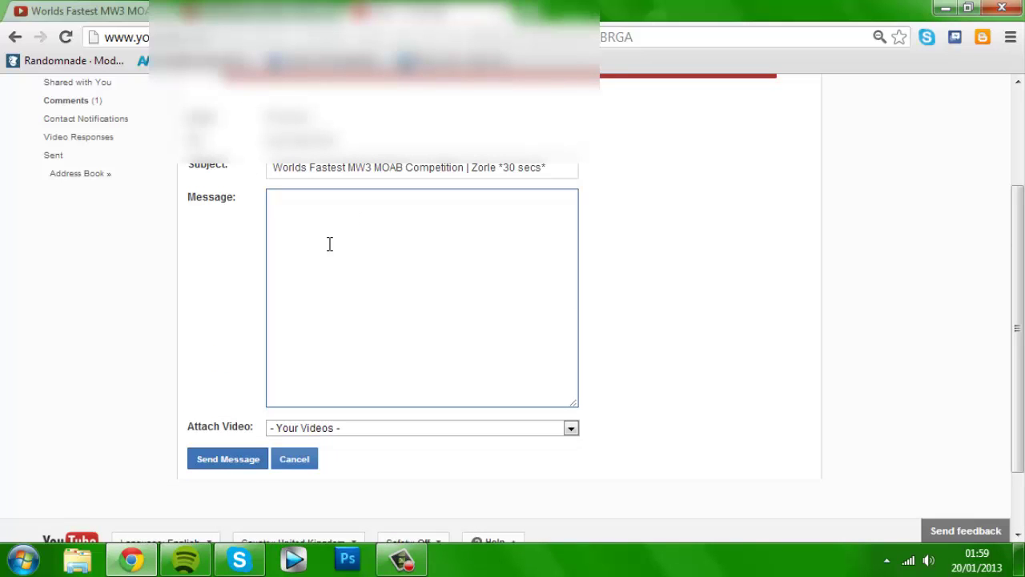
type("hello")
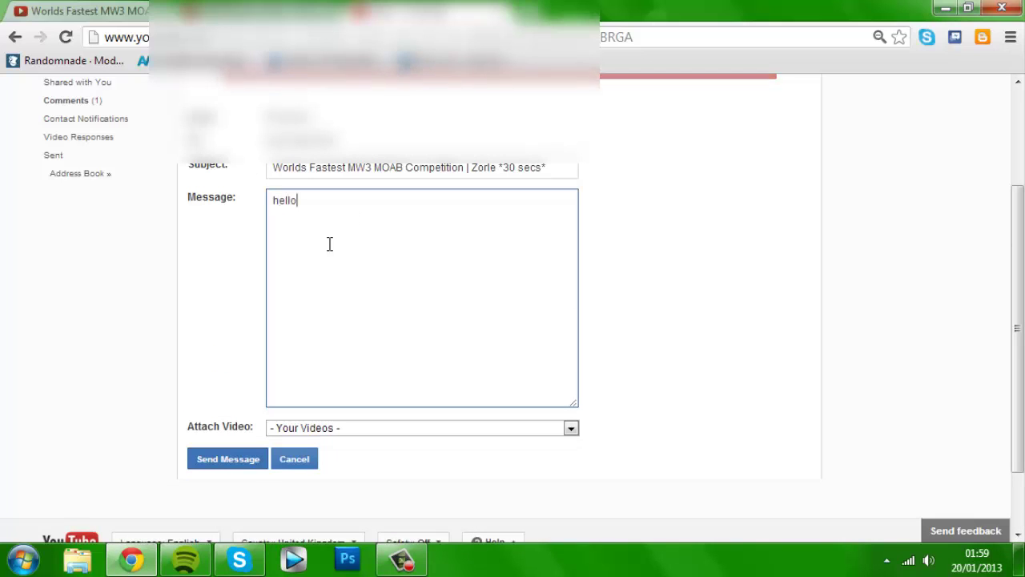
left_click(244, 465)
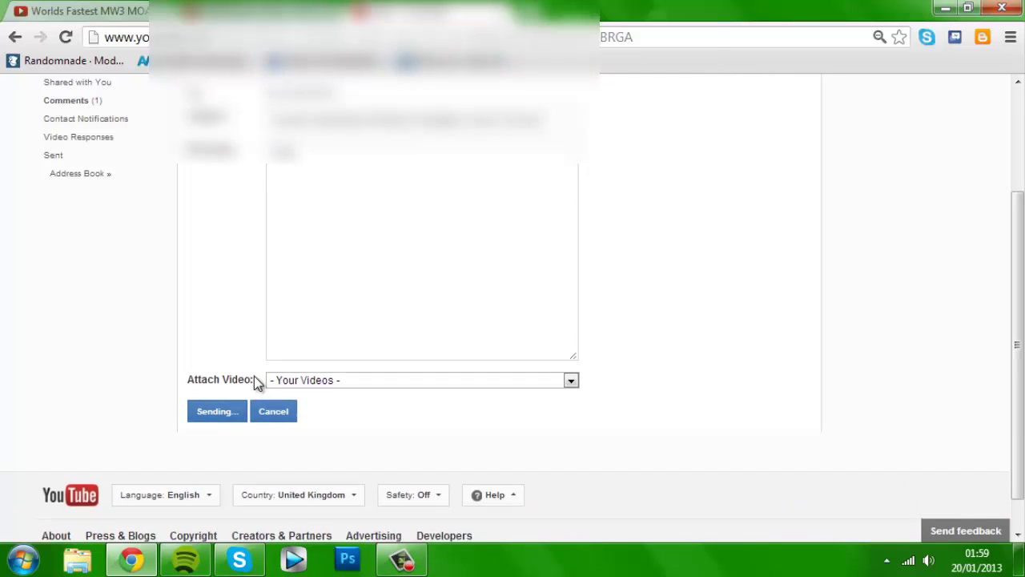